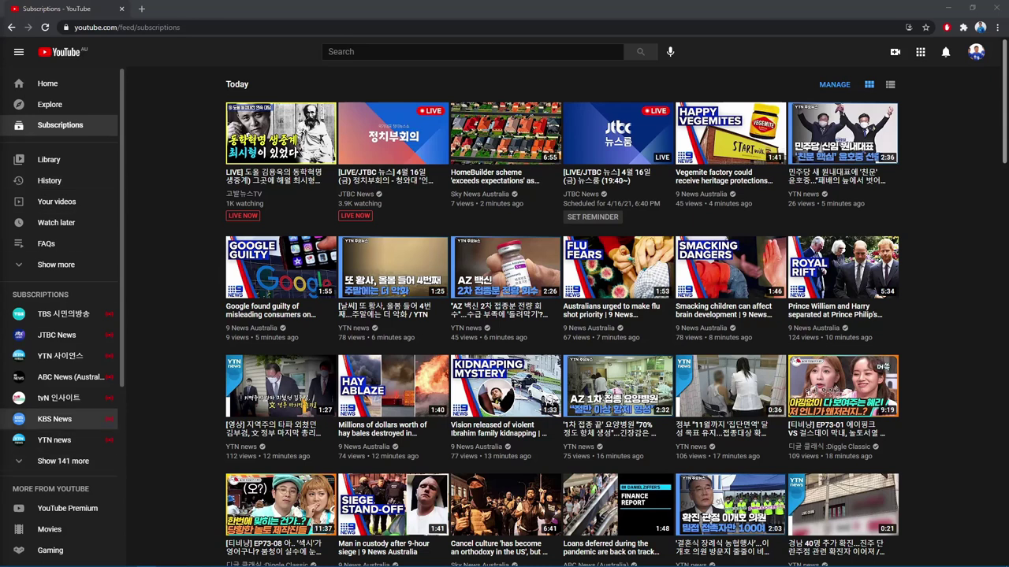
# - Go from the account menu into YouTube Studio and open the Audio library's Free music list
pyautogui.click(976, 52)
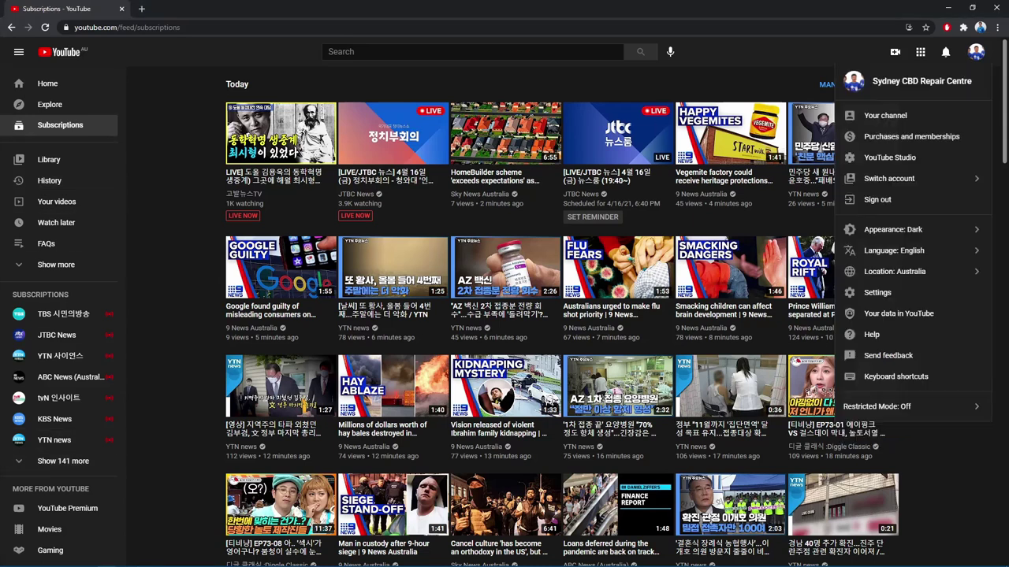
pyautogui.click(889, 158)
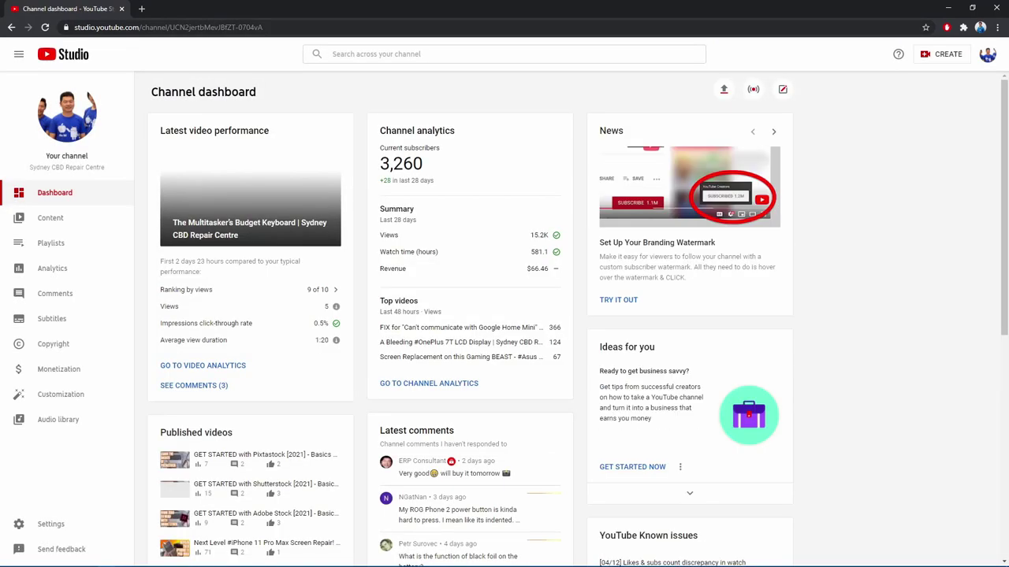
pyautogui.click(51, 217)
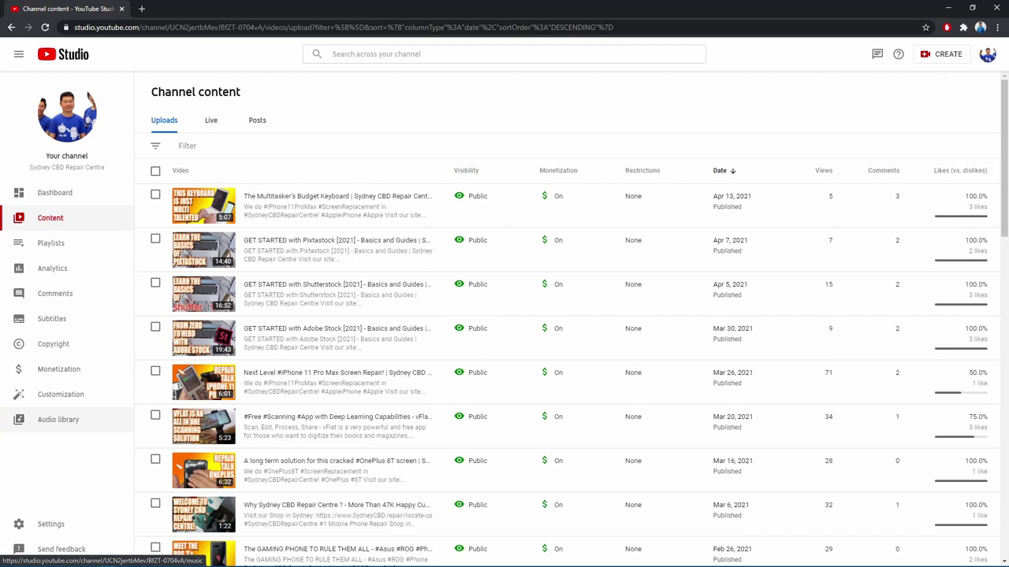
pyautogui.click(58, 420)
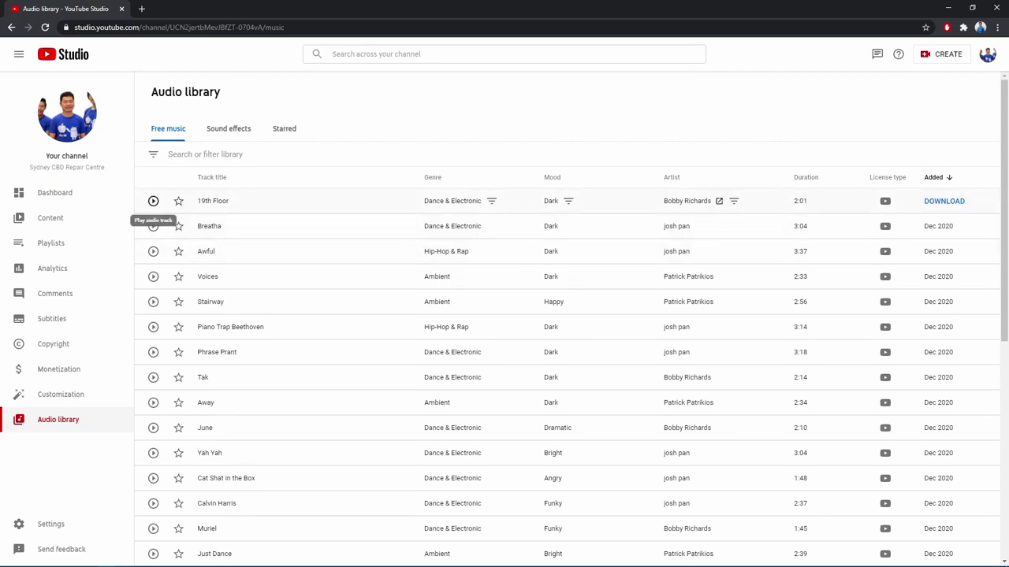
# - Preview the 19th Floor track and adjust the playback volume
pyautogui.click(153, 201)
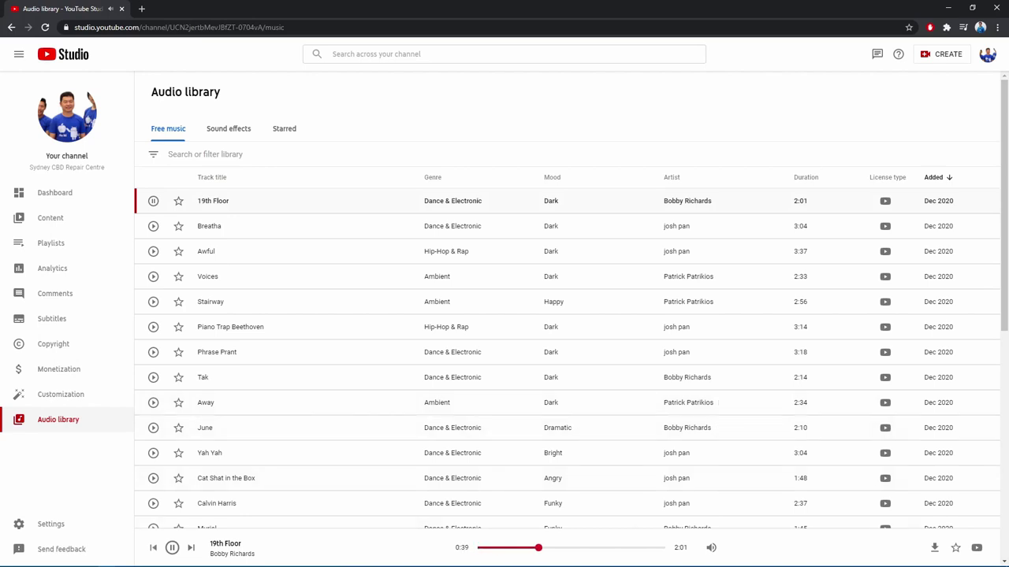
pyautogui.moveTo(712, 548)
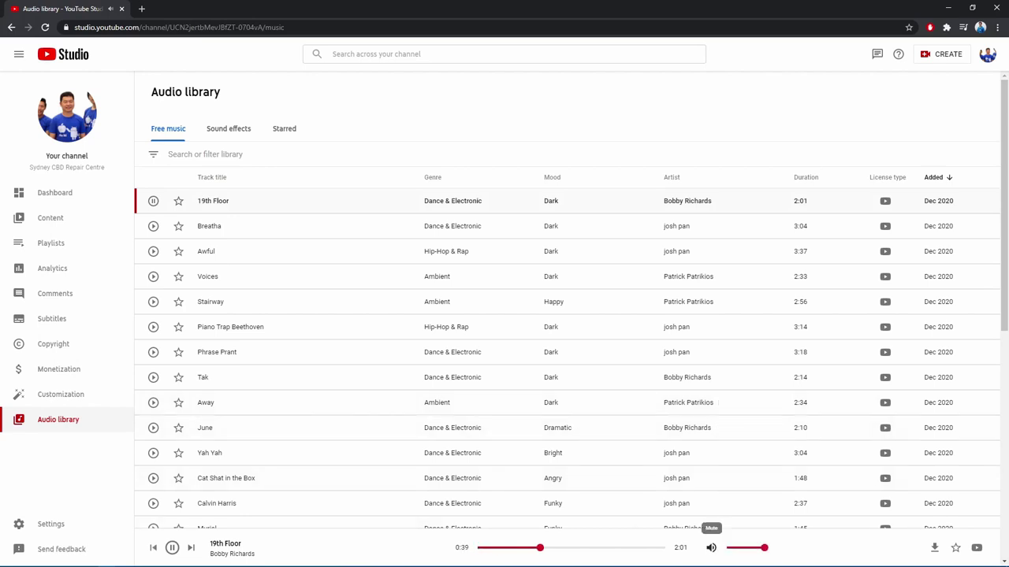
pyautogui.moveTo(747, 548)
pyautogui.mouseDown()
pyautogui.moveTo(732, 548)
pyautogui.moveTo(749, 548)
pyautogui.mouseUp()
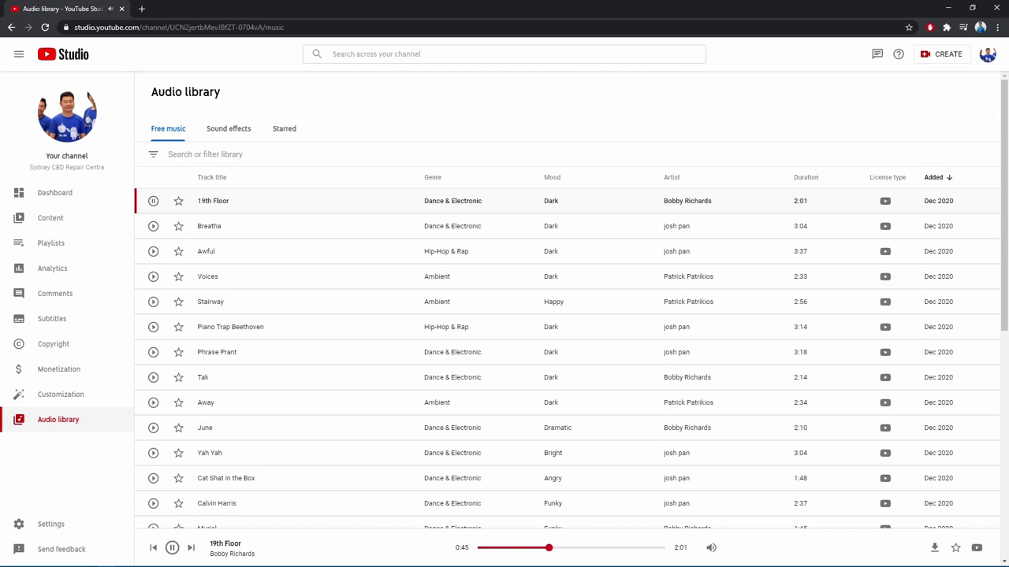
# - Play the Voices track, seek back to 0:21 and pause it
pyautogui.click(152, 277)
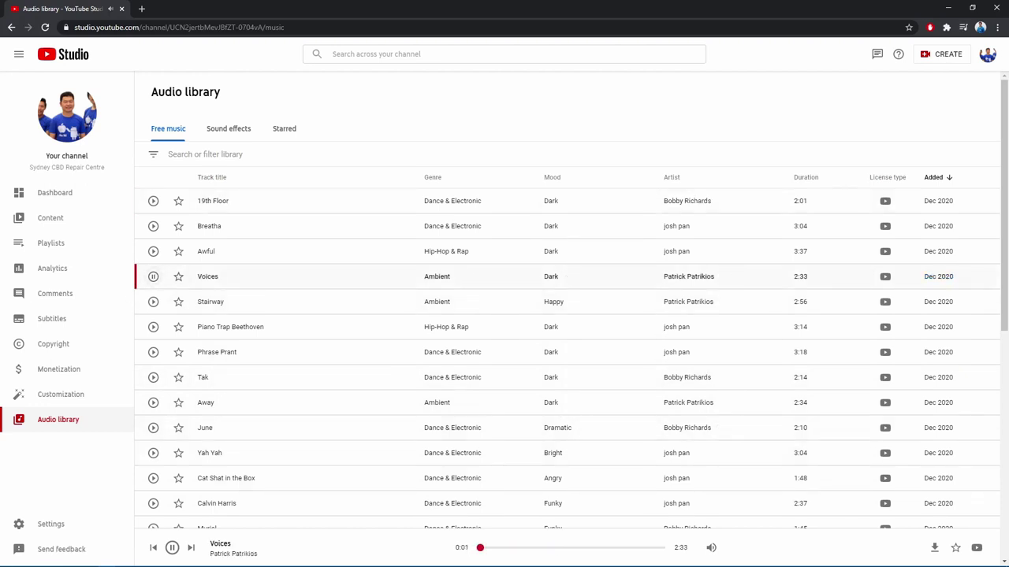
pyautogui.scroll(-3, 567, 300)
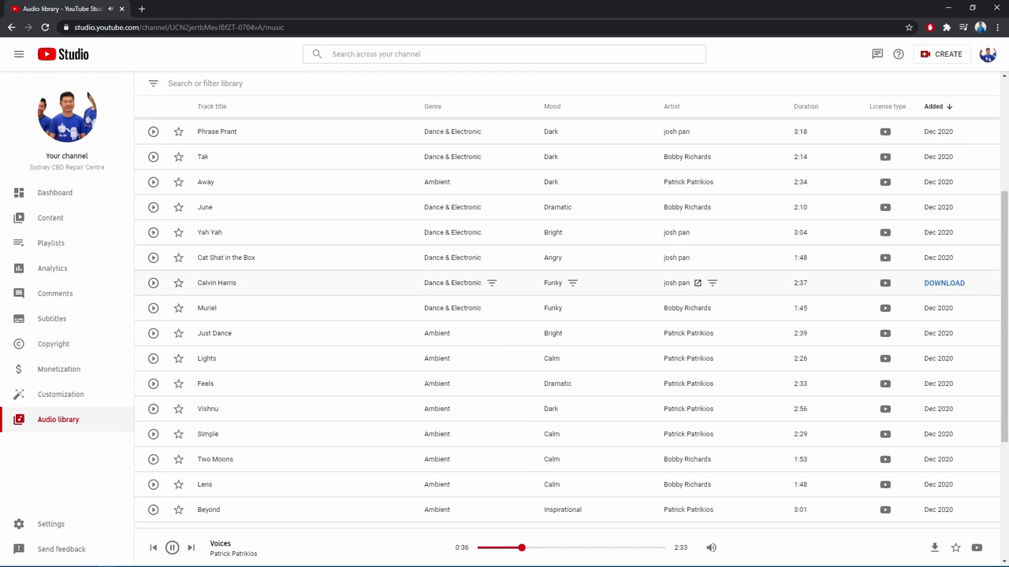
pyautogui.scroll(-1, 552, 284)
pyautogui.click(502, 547)
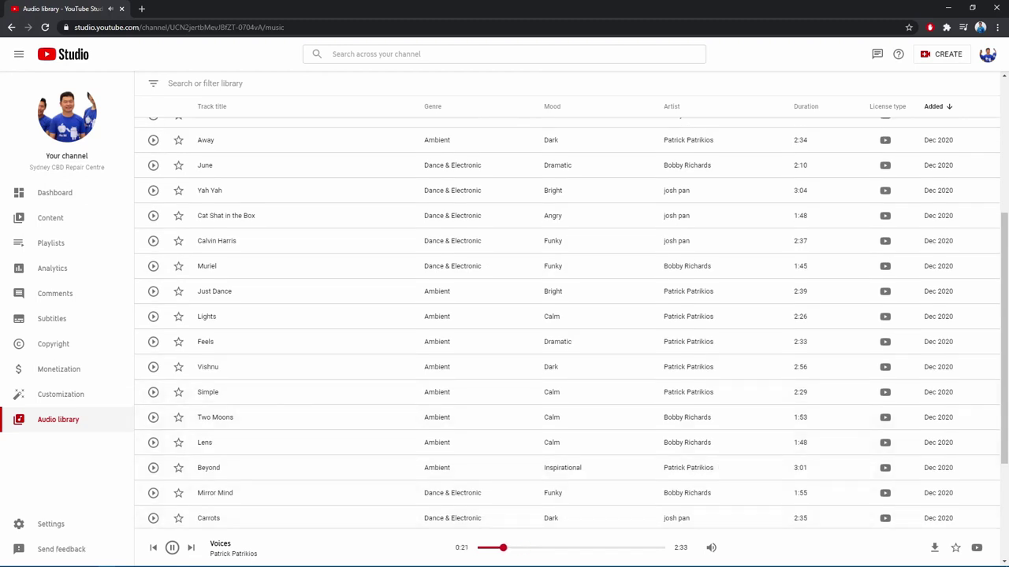
pyautogui.click(172, 547)
pyautogui.scroll(3, 567, 416)
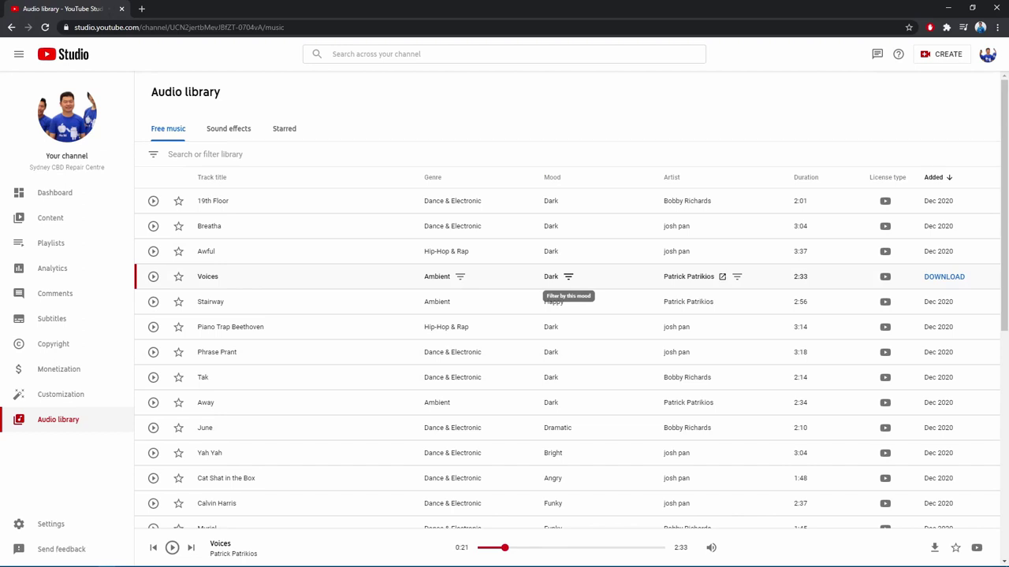
# - Try then remove a Dark mood filter, filter to Happy mood and Pop genre, and play Fish Room
pyautogui.click(568, 277)
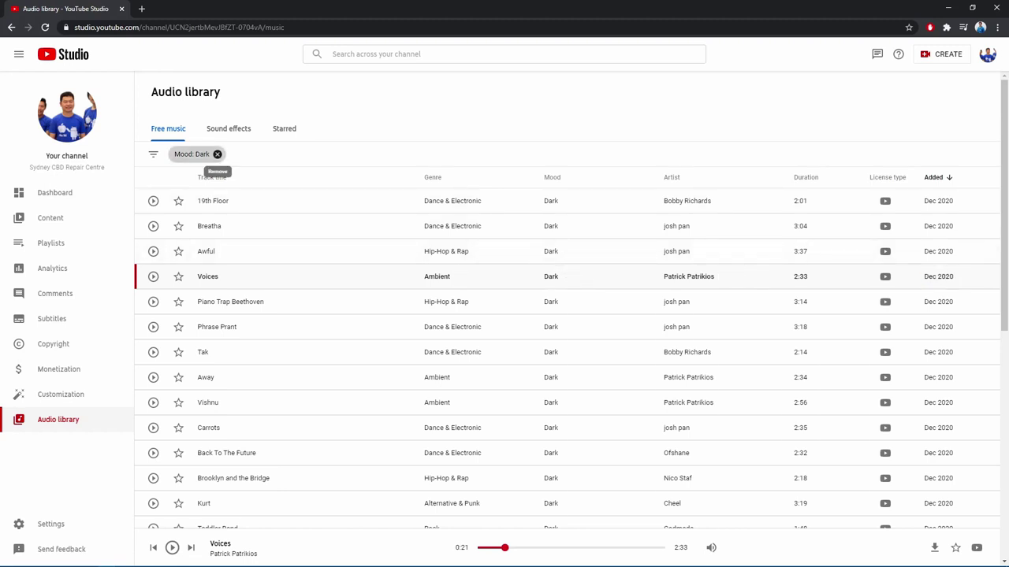
pyautogui.click(217, 154)
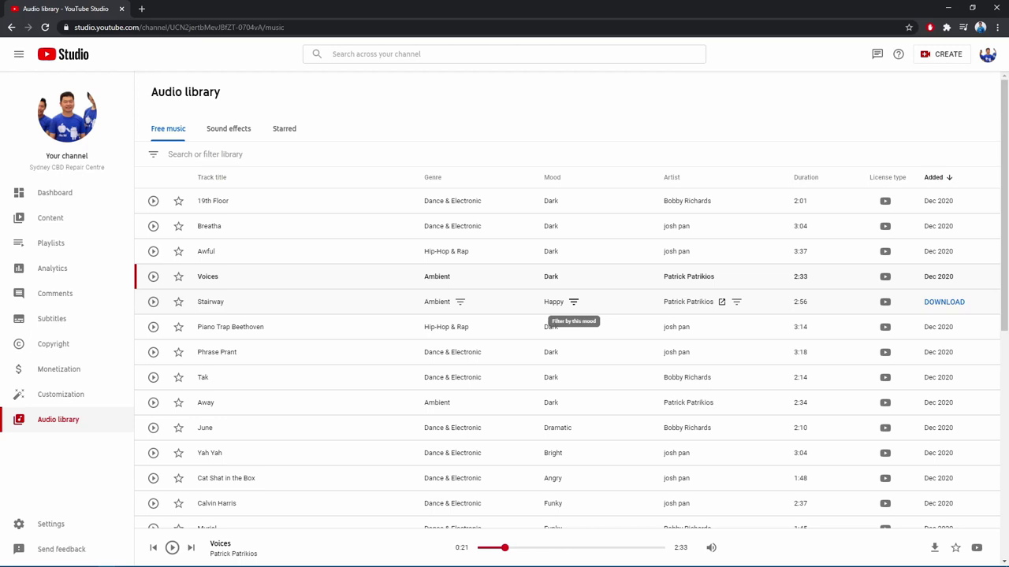
pyautogui.click(573, 302)
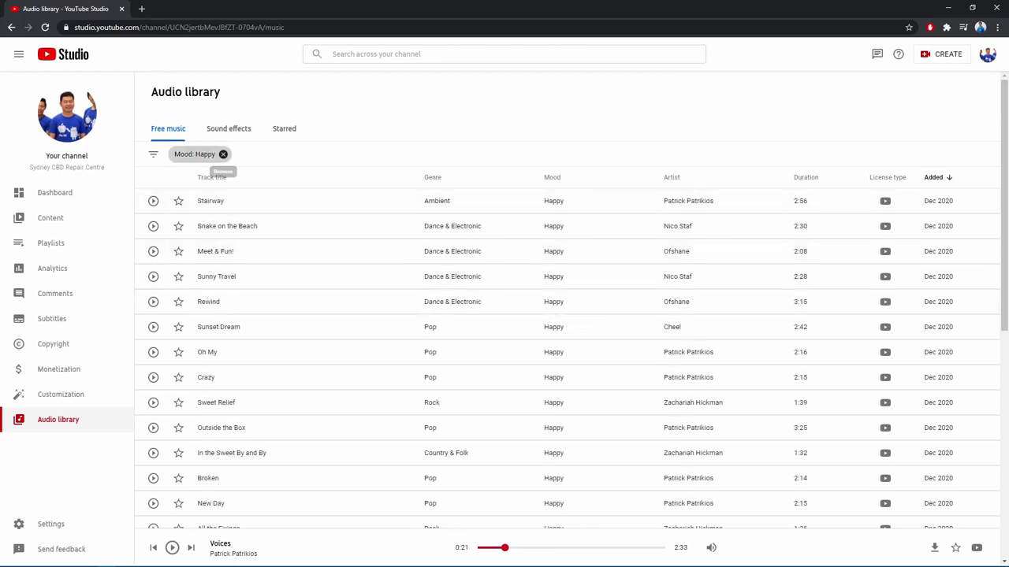
pyautogui.click(446, 326)
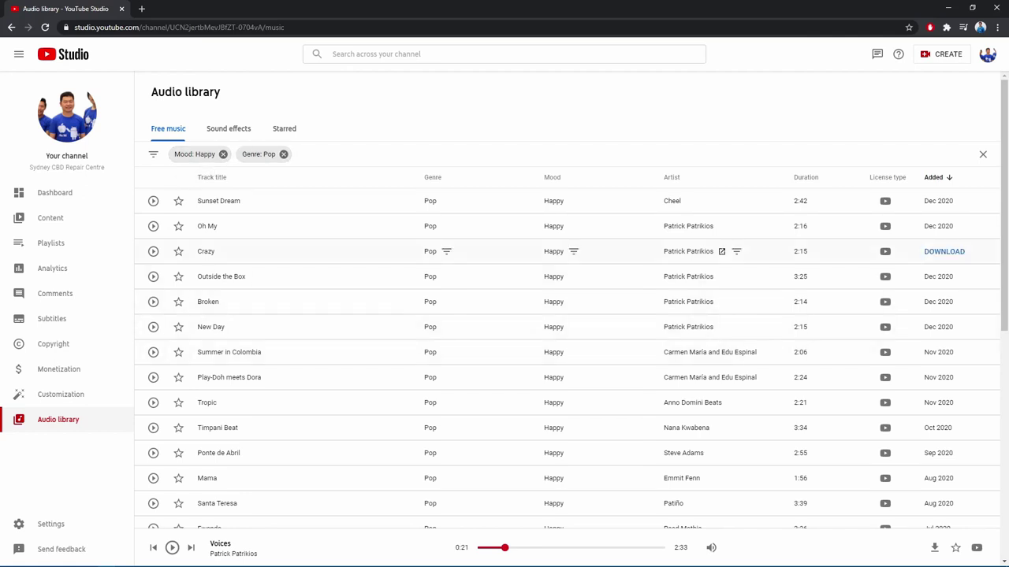
pyautogui.scroll(-4, 551, 394)
pyautogui.click(153, 364)
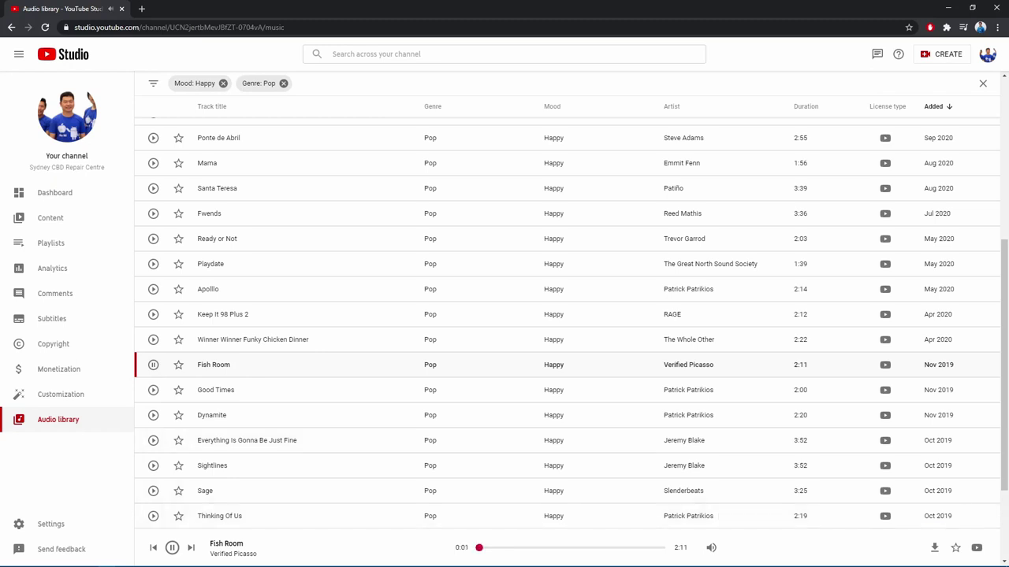
pyautogui.moveTo(711, 547)
pyautogui.moveTo(711, 547)
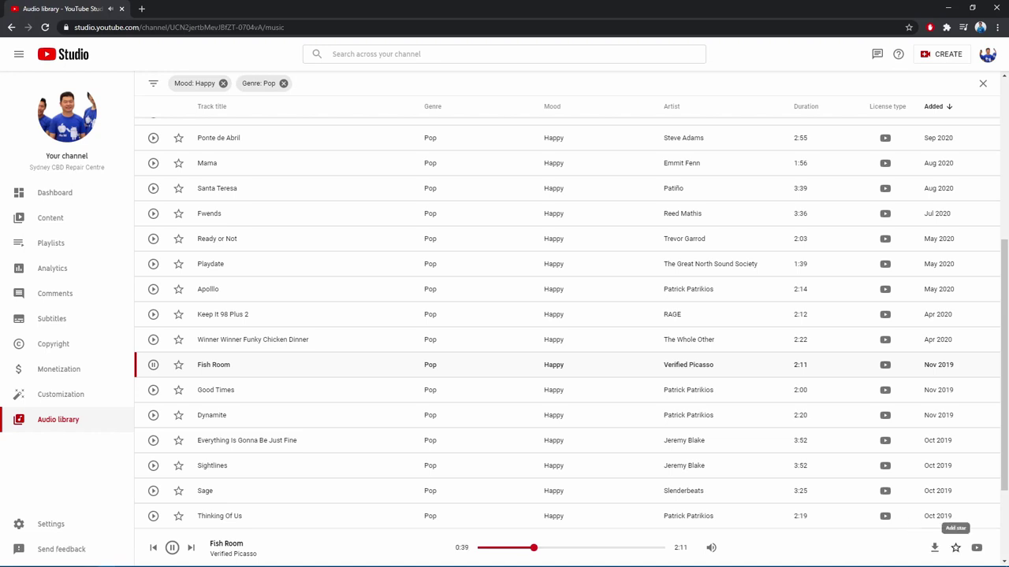
pyautogui.moveTo(976, 547)
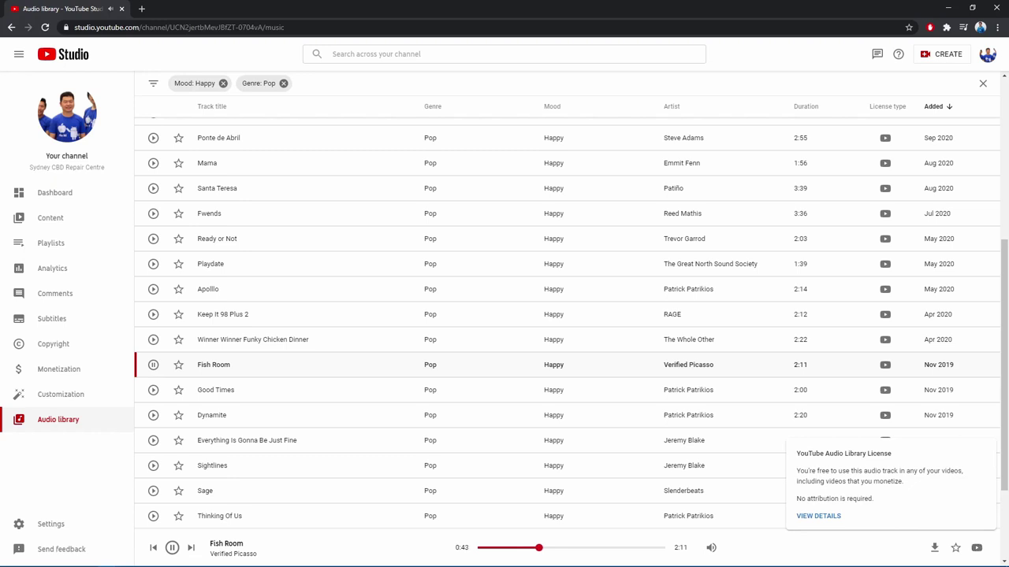
pyautogui.click(818, 515)
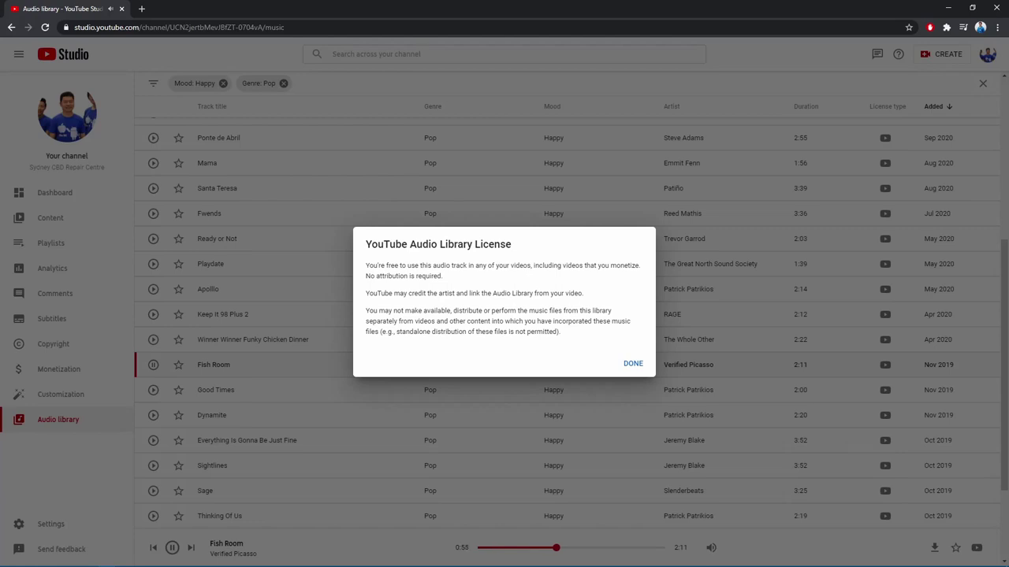
pyautogui.click(633, 363)
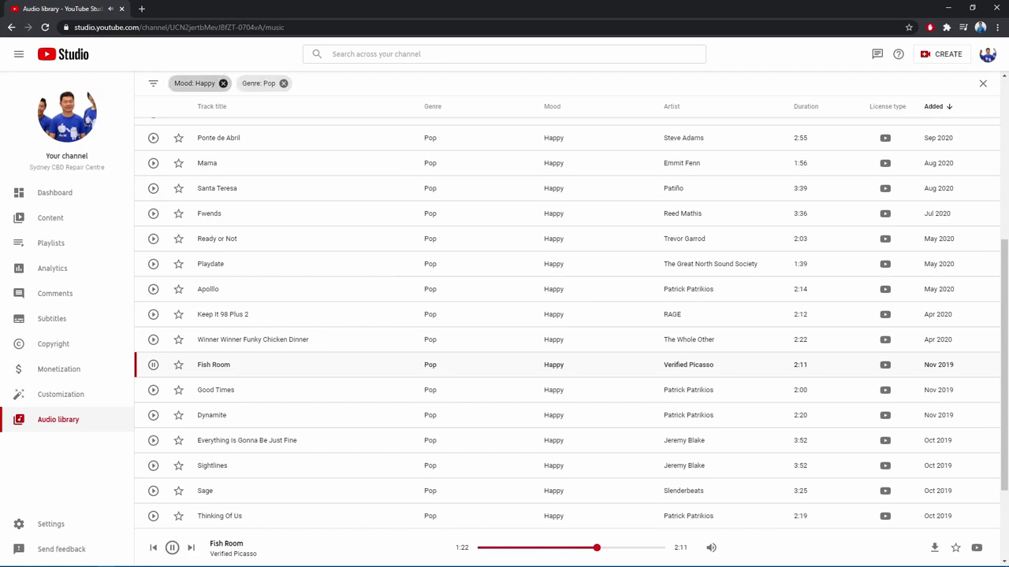
# - Clear the Happy and Pop filters and download the currently playing track as an MP3
pyautogui.click(223, 83)
pyautogui.click(215, 83)
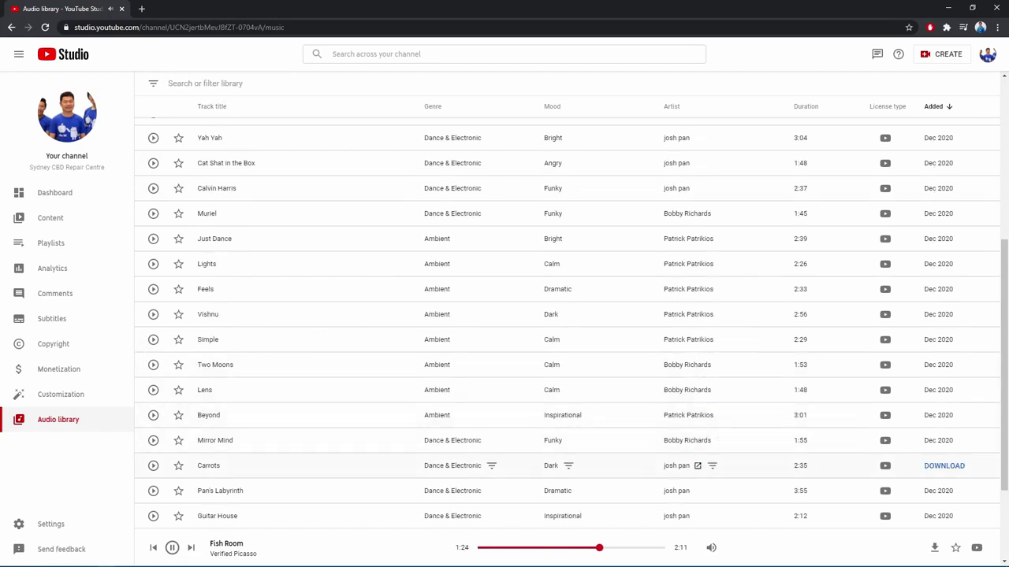
pyautogui.click(933, 546)
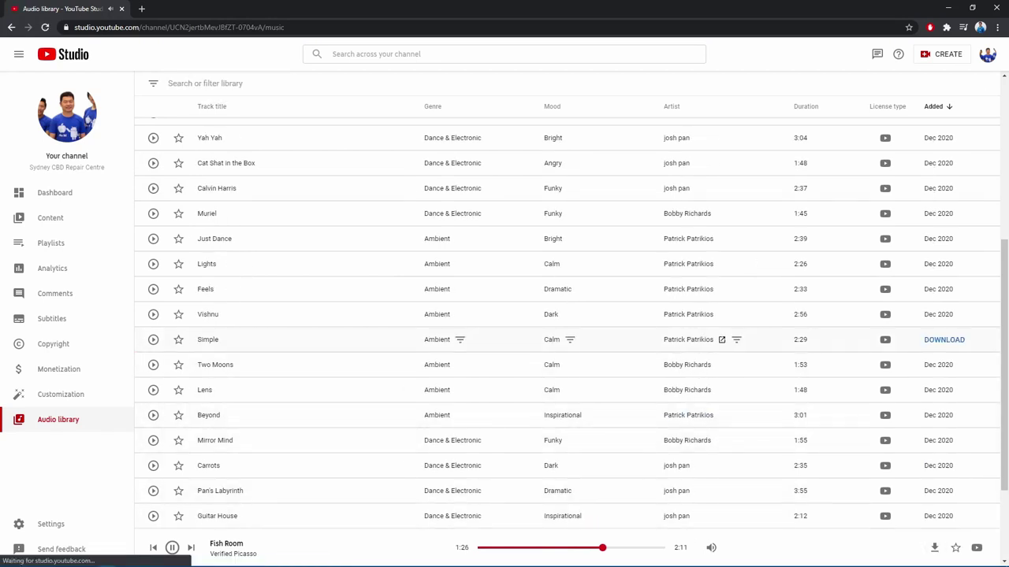
pyautogui.press('Return')
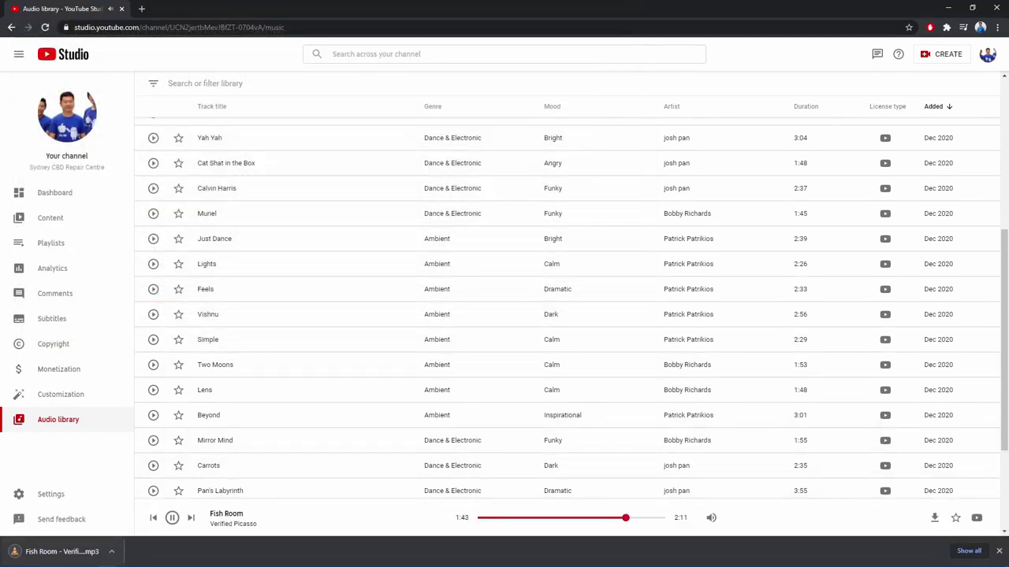
pyautogui.click(111, 552)
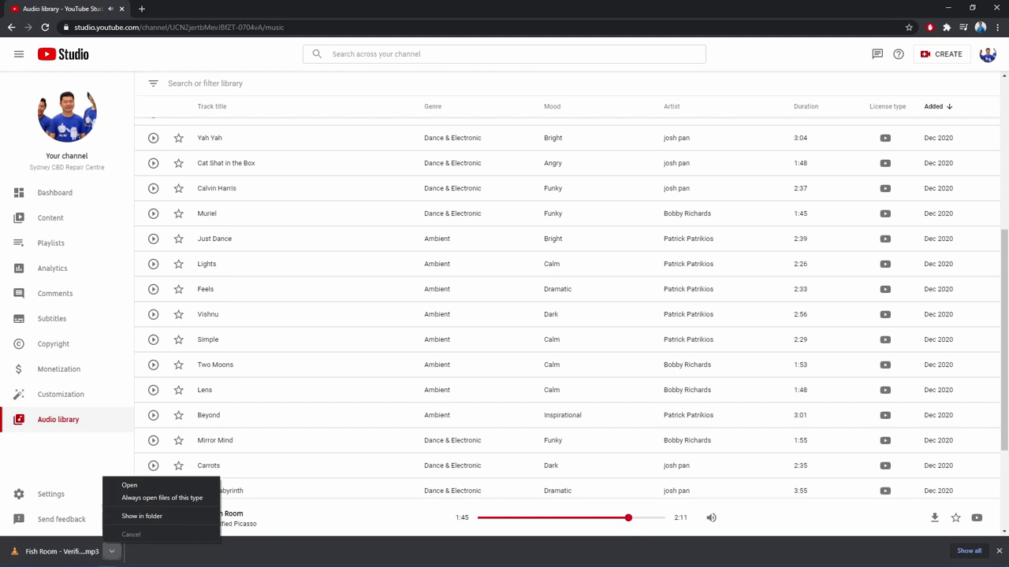
pyautogui.press('Escape')
# - Preview the track Tak and save it as an MP3
pyautogui.scroll(-3, 488, 441)
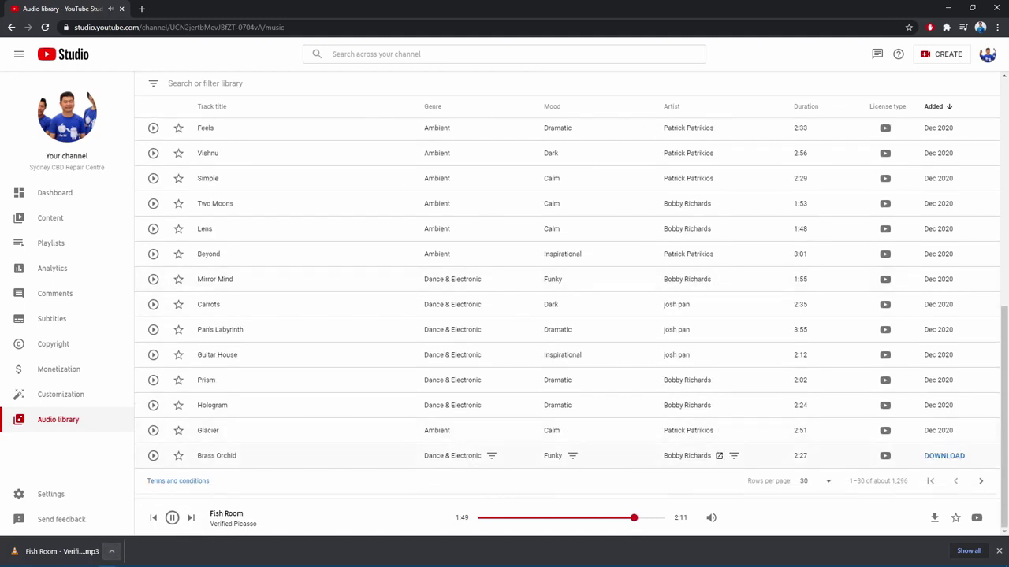
pyautogui.click(153, 456)
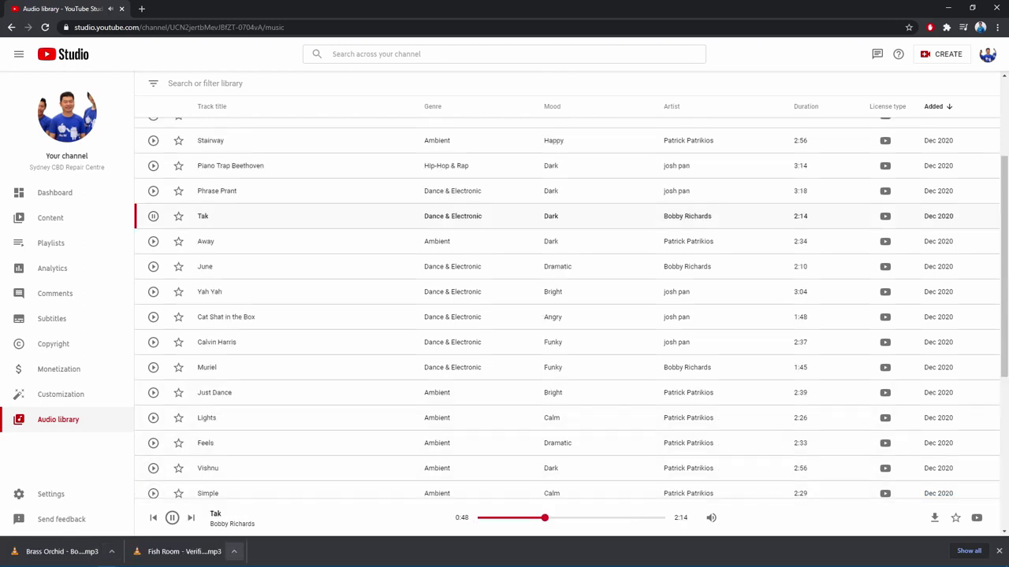
pyautogui.click(943, 418)
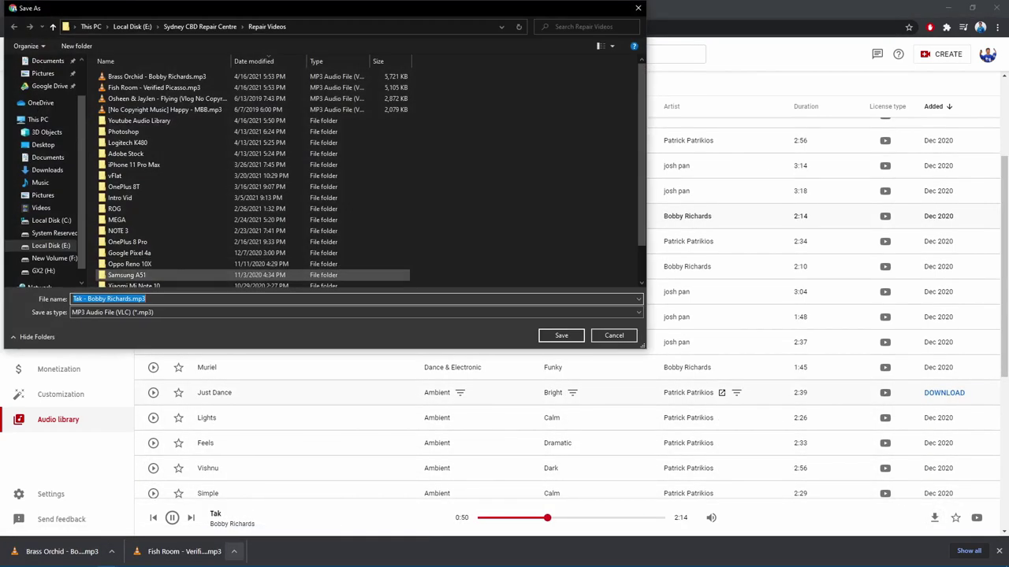
pyautogui.press('Return')
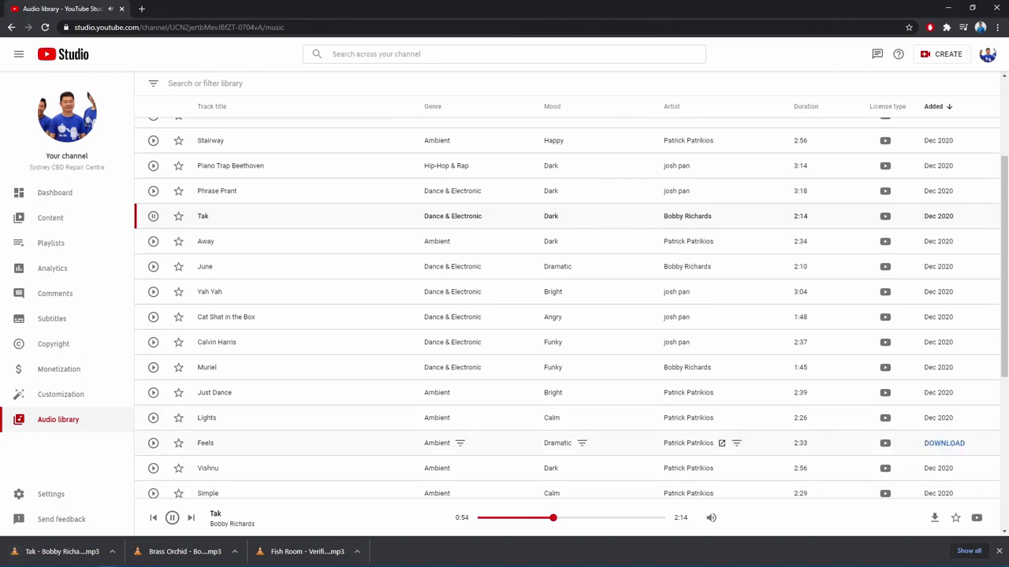
pyautogui.scroll(3, 473, 441)
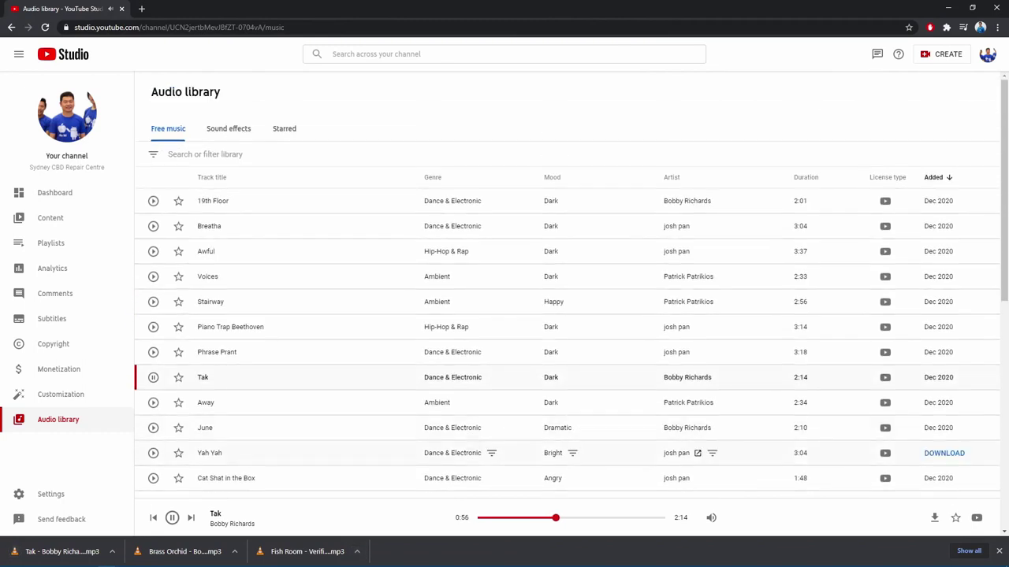
# - Switch to Sound effects and preview Car Drive By, Daytime Forest Bonfire and Straw Squeak
pyautogui.click(229, 128)
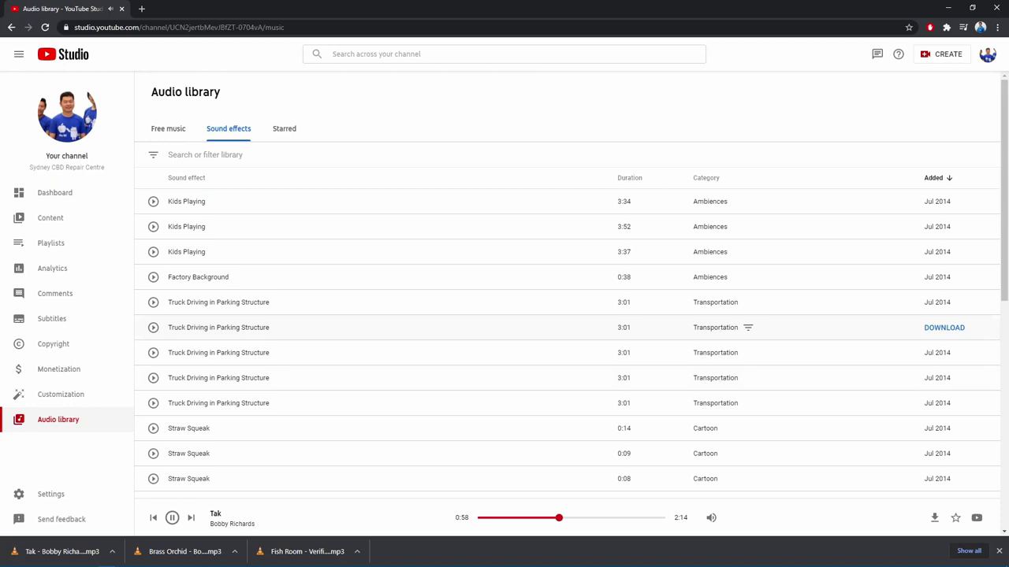
pyautogui.scroll(-3, 552, 392)
pyautogui.click(153, 368)
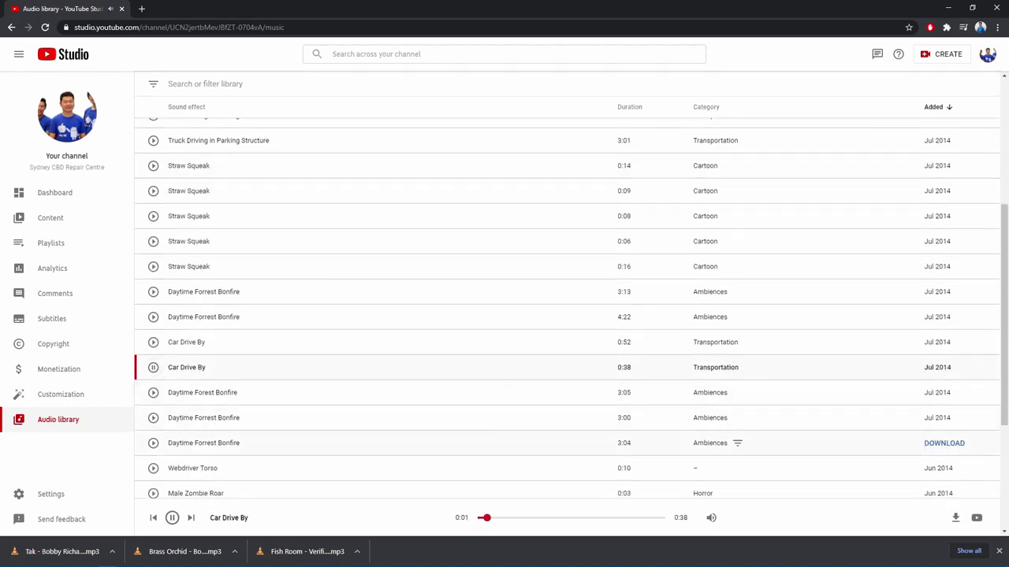
pyautogui.scroll(3, 788, 443)
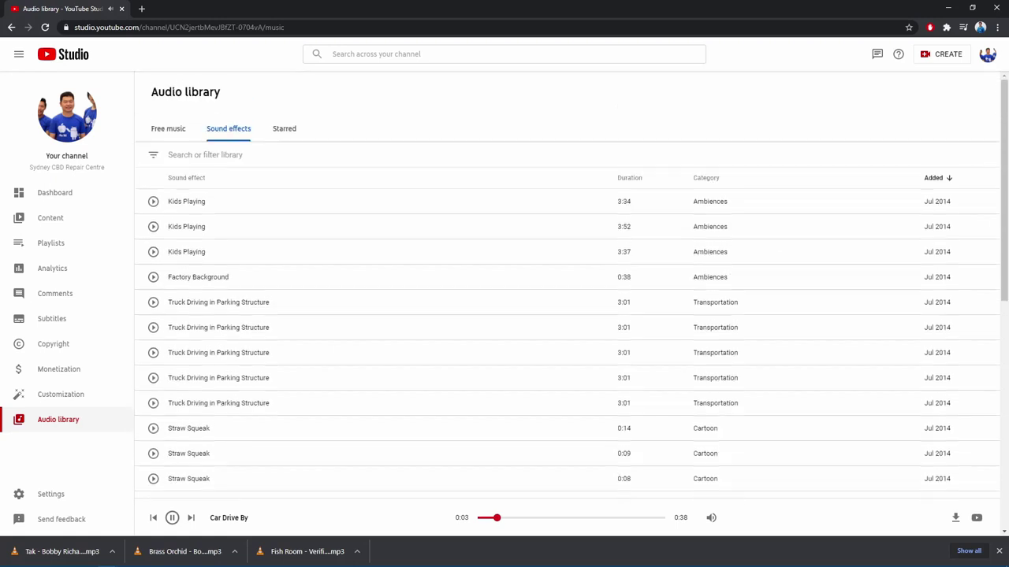
pyautogui.scroll(-2, 788, 444)
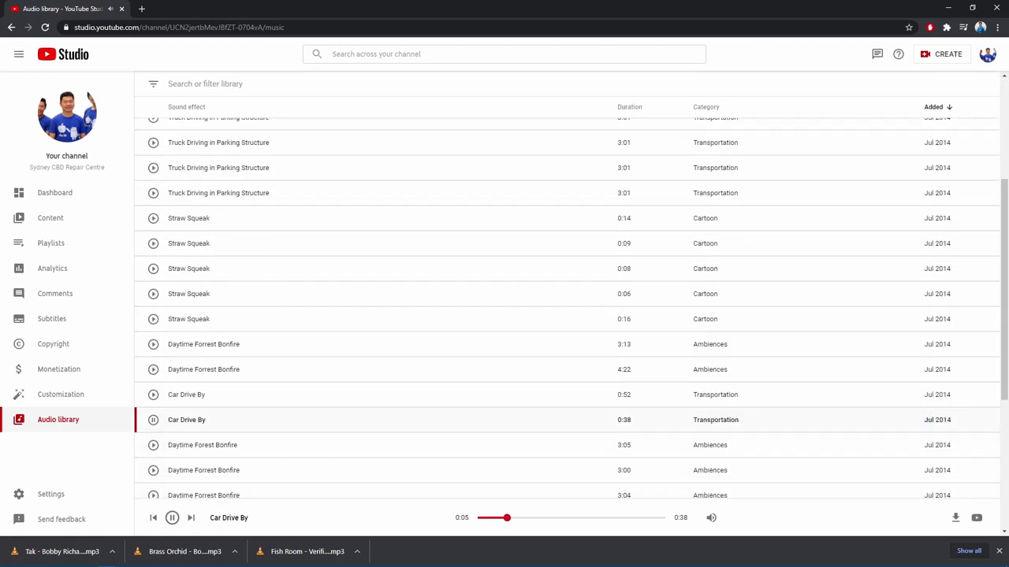
pyautogui.moveTo(711, 517)
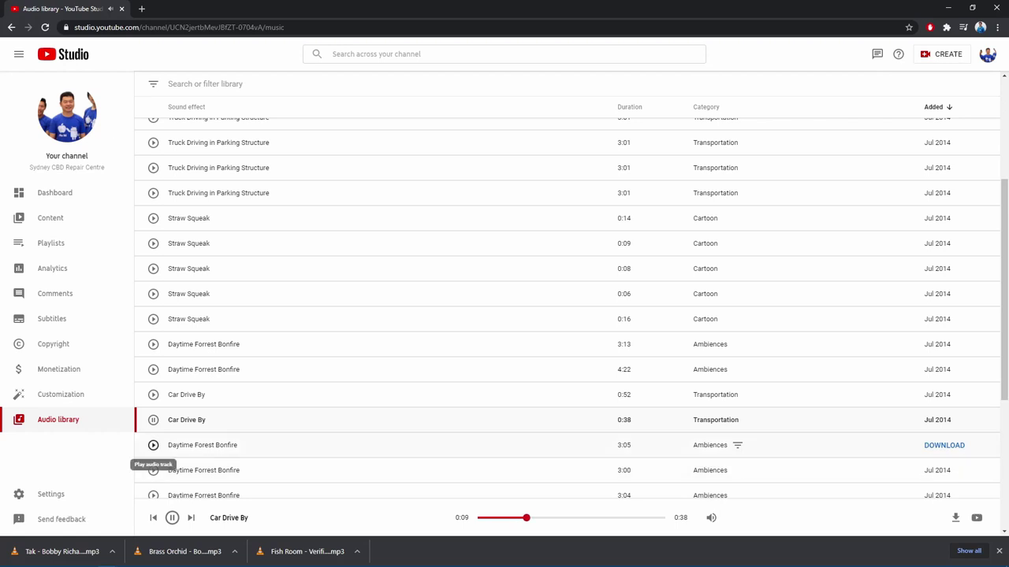
pyautogui.click(152, 445)
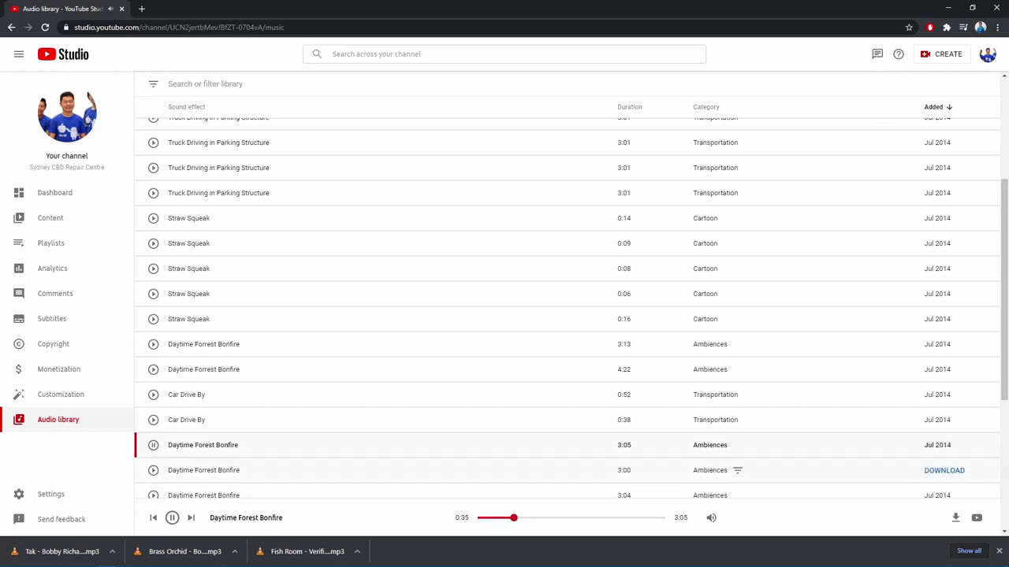
pyautogui.click(153, 219)
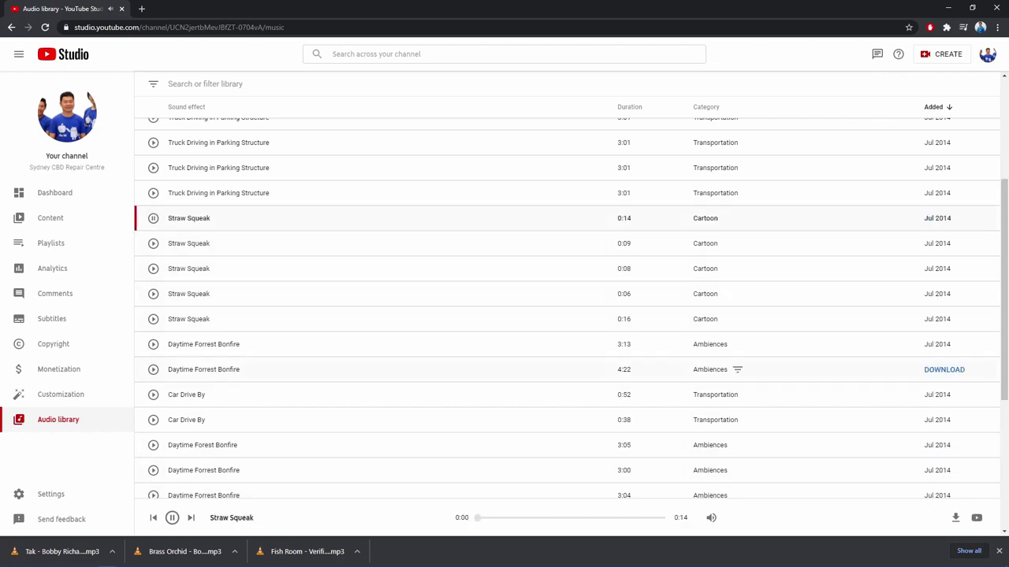
# - Go to the next page of sound effects and bring up the library filter options
pyautogui.scroll(-4, 552, 362)
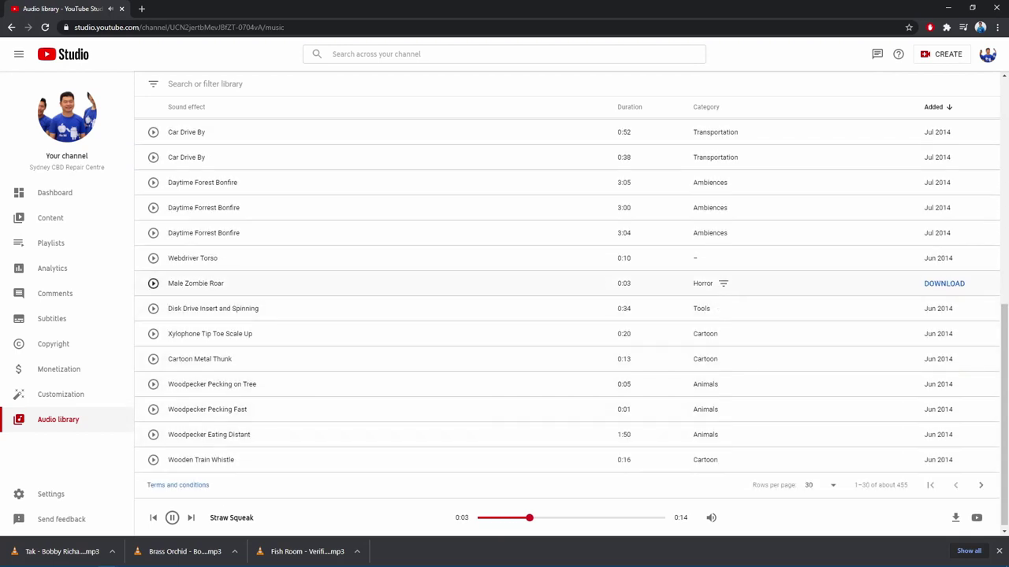
pyautogui.click(153, 283)
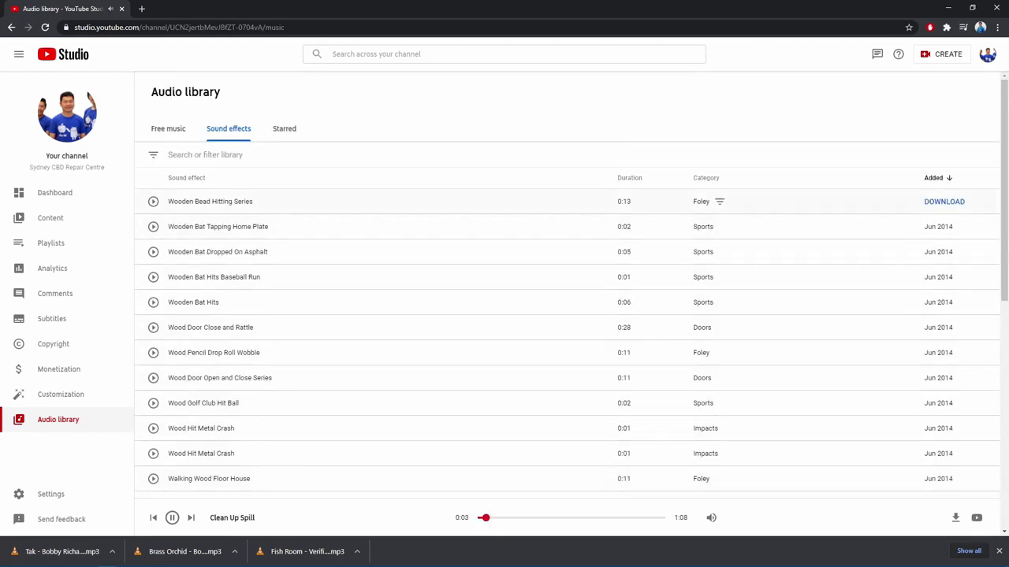
pyautogui.click(205, 155)
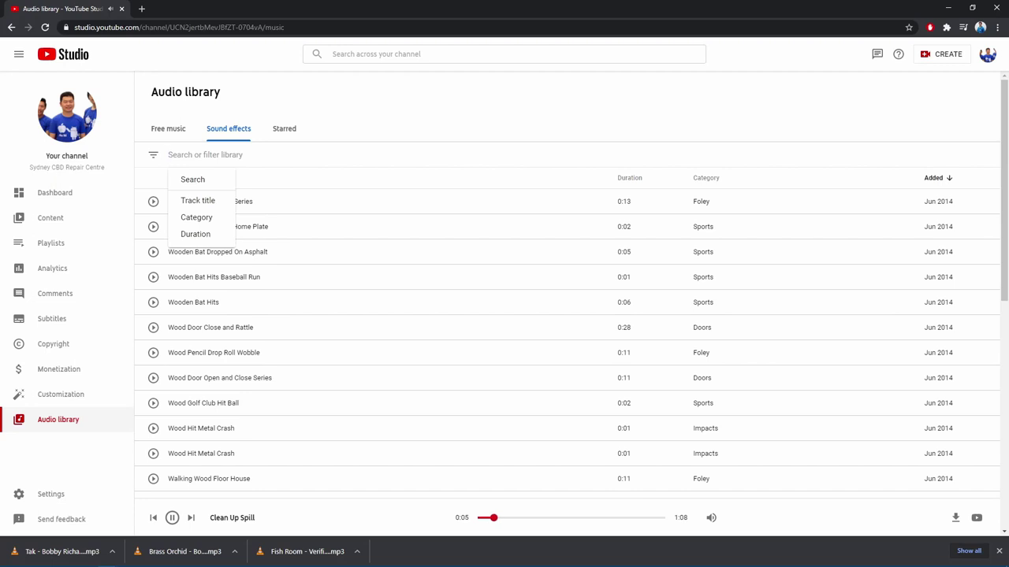
# - Filter the sound effects by track title 'crowd'
pyautogui.click(193, 200)
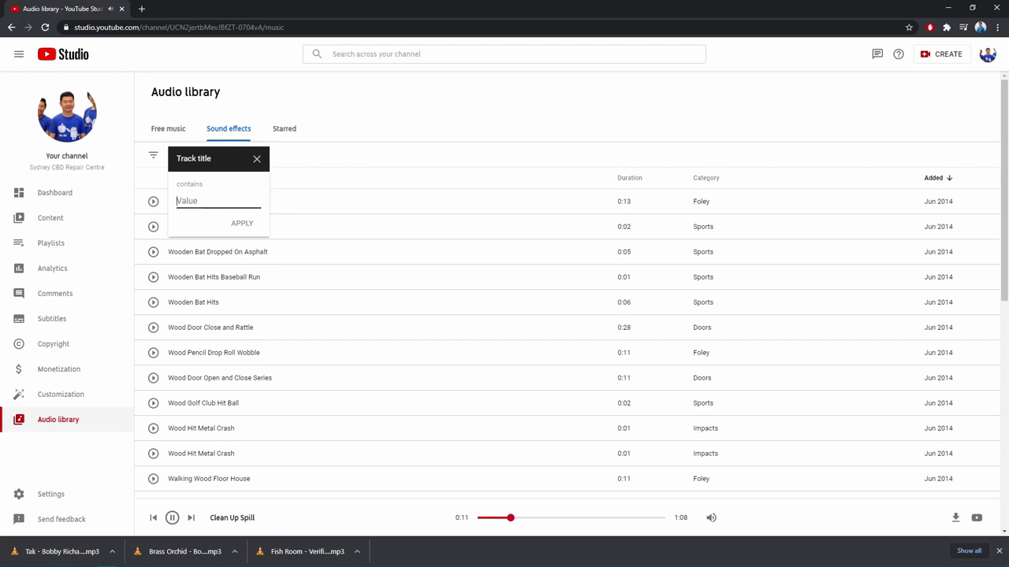
pyautogui.write('crowd')
pyautogui.press('Return')
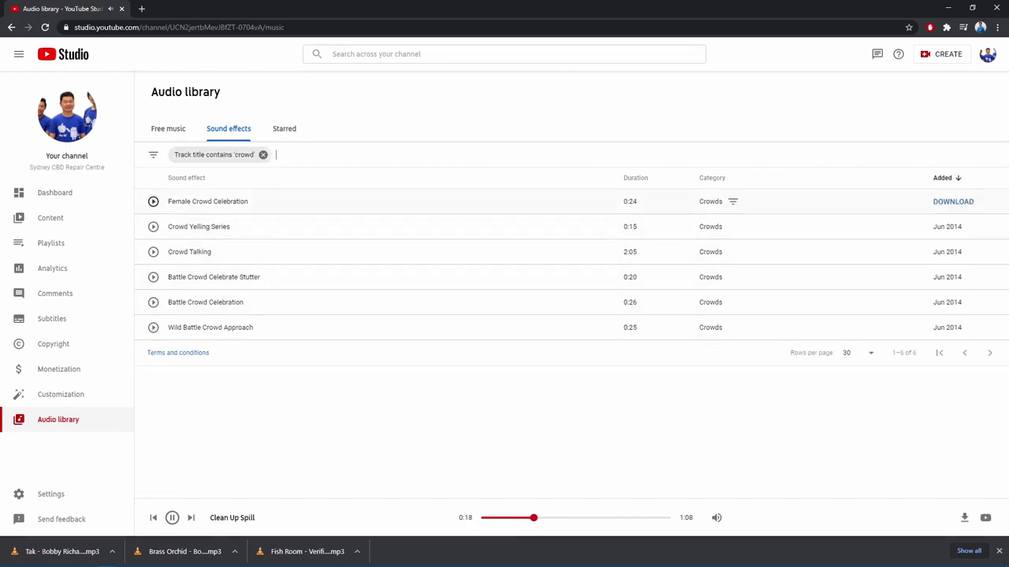
# - Preview Female Crowd Celebration, Crowd Yelling Series, Crowd Talking and Wild Battle Crowd Approach, then clear the filter
pyautogui.click(153, 201)
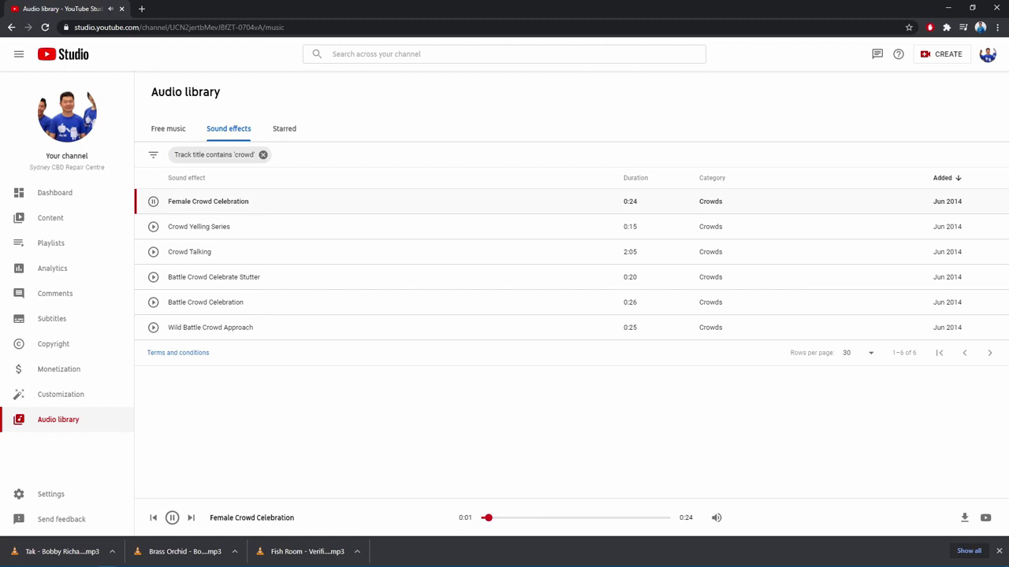
pyautogui.click(153, 226)
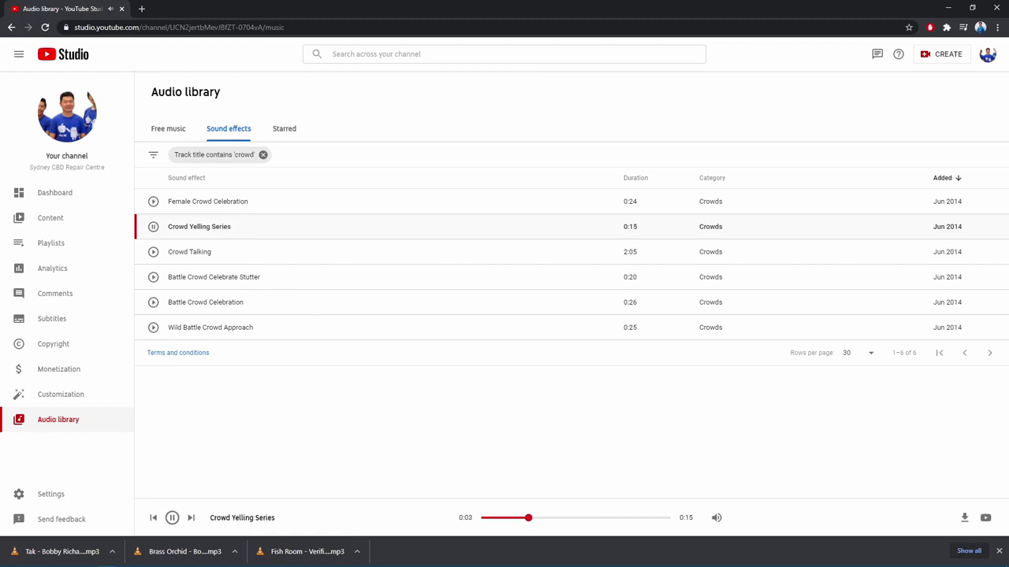
pyautogui.click(152, 252)
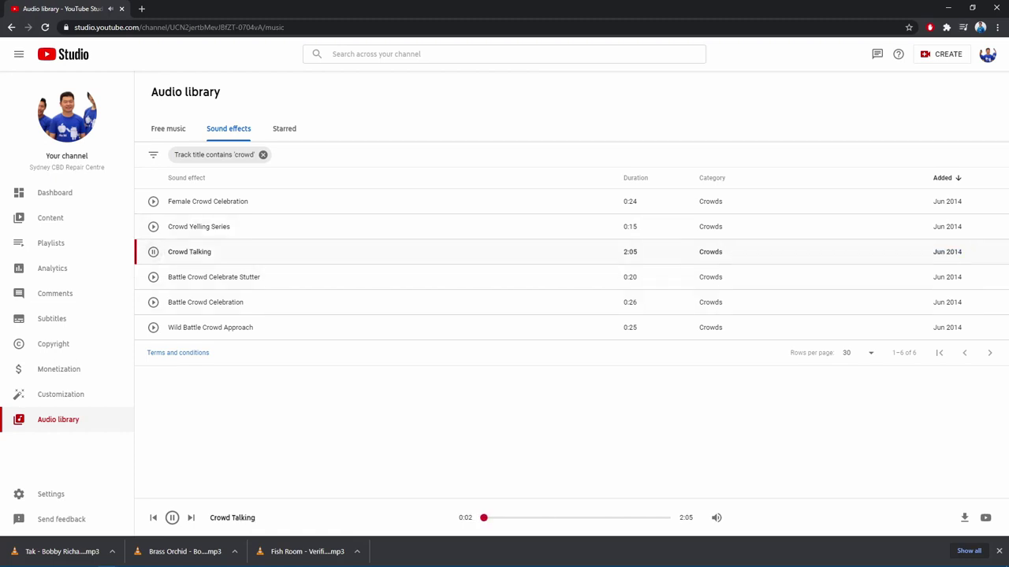
pyautogui.click(153, 327)
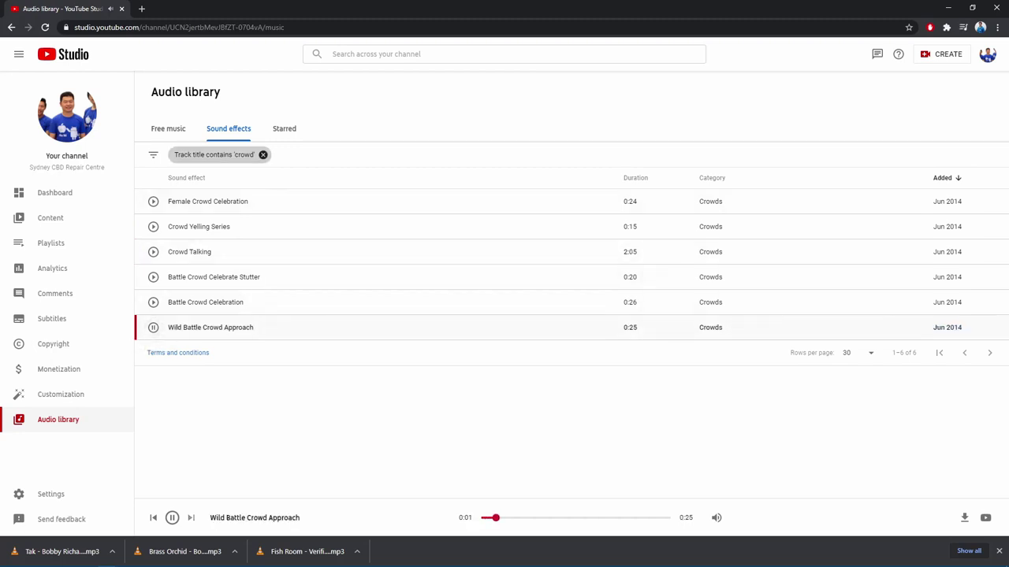
pyautogui.click(263, 155)
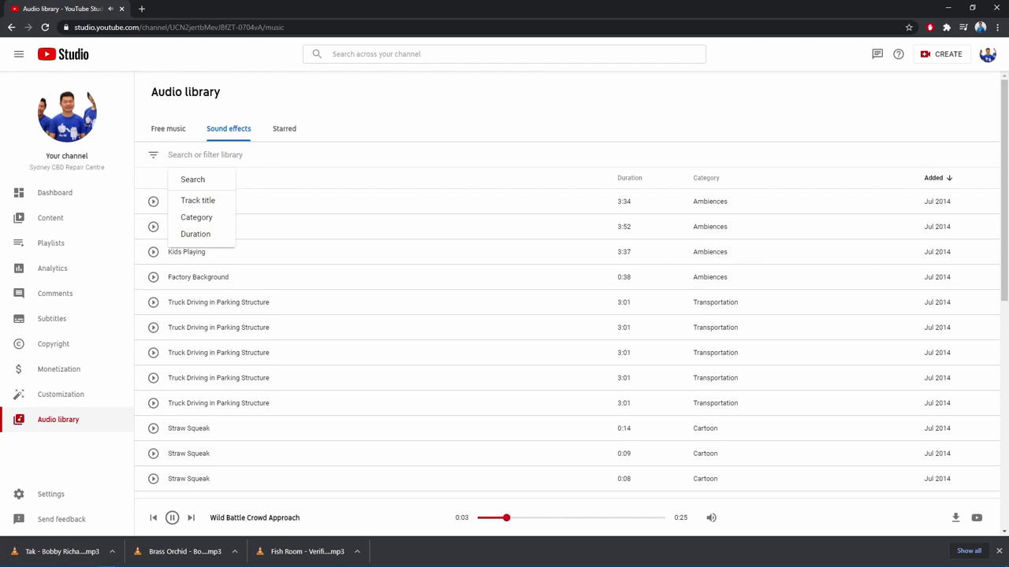
# - Filter the sound effects by track title for crash
pyautogui.click(197, 197)
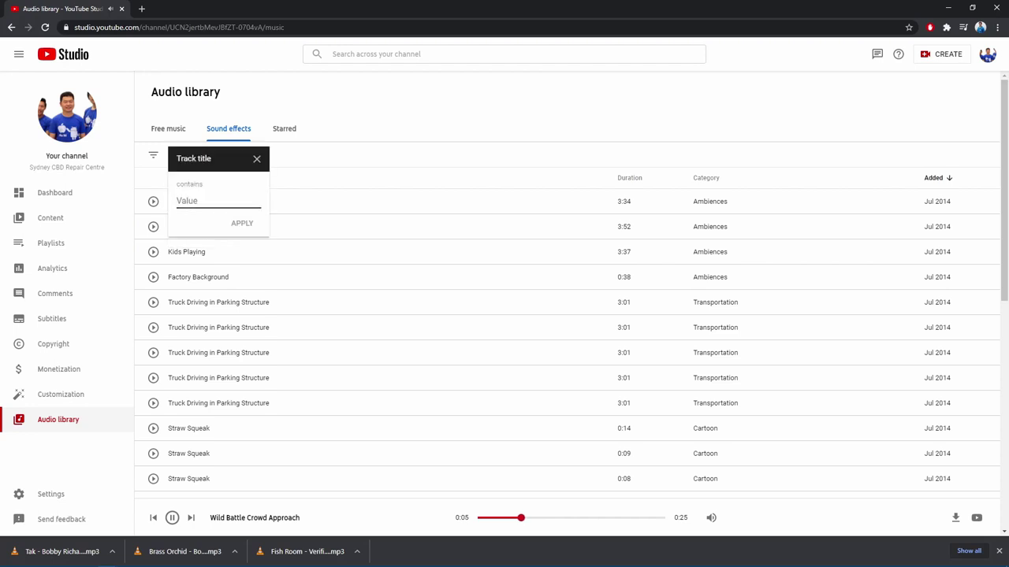
pyautogui.write('crash')
pyautogui.press('Return')
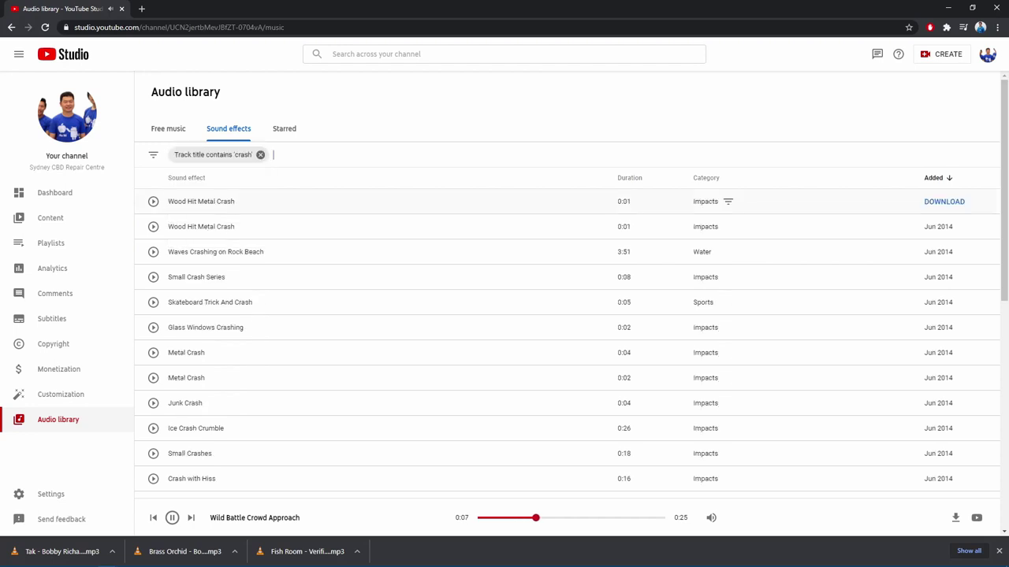
# - Preview Small Crash Series, Skateboard Trick And Crash, Metal Crash, Junk Crash and Rubble Crash
pyautogui.click(153, 277)
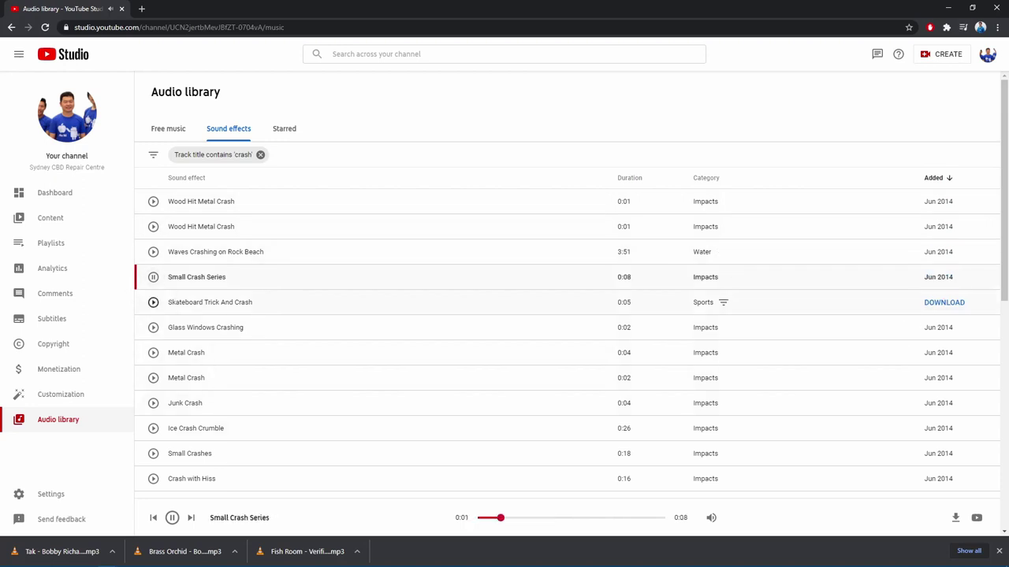
pyautogui.click(153, 302)
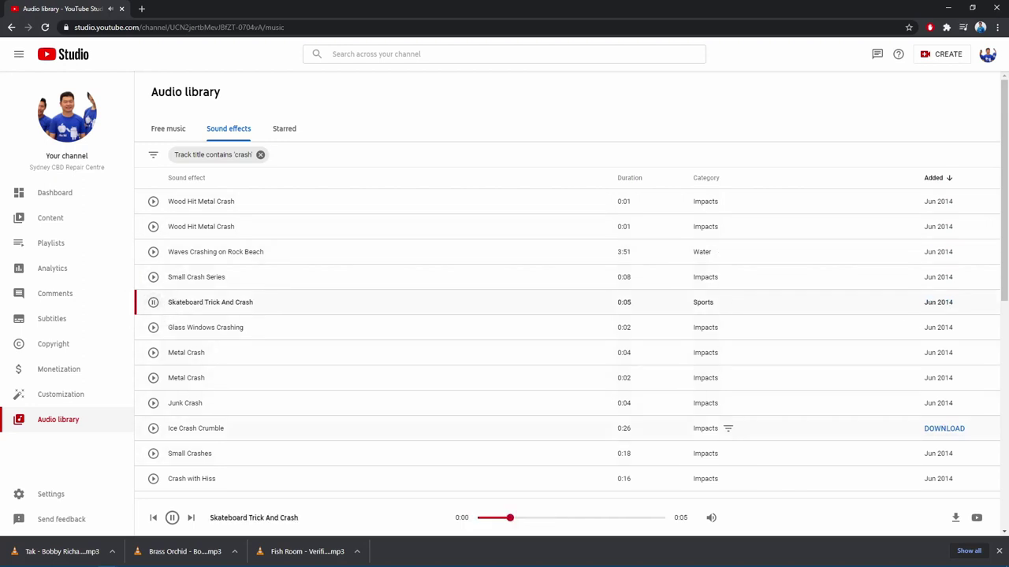
pyautogui.click(153, 377)
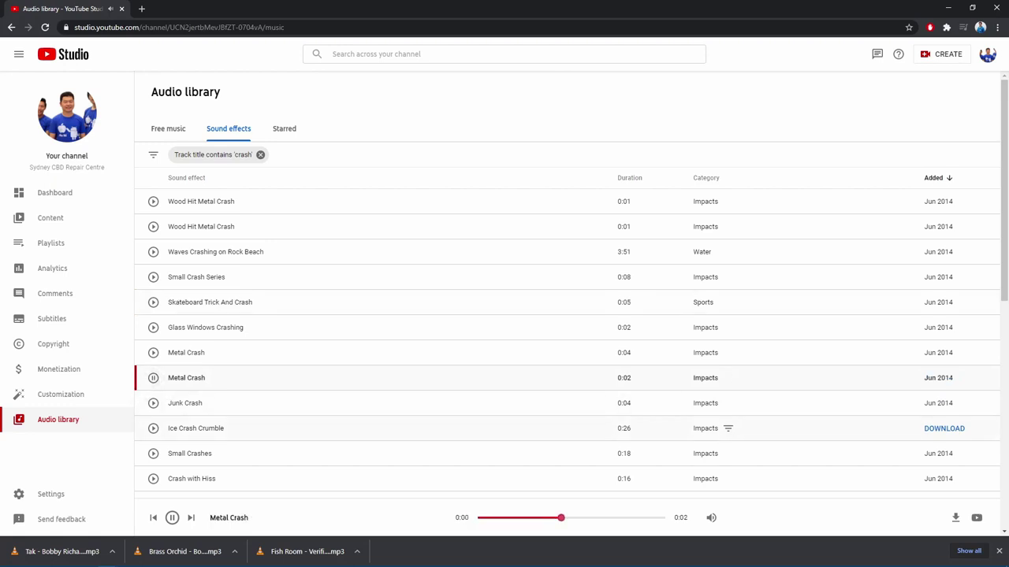
pyautogui.scroll(-1, 551, 409)
pyautogui.click(153, 298)
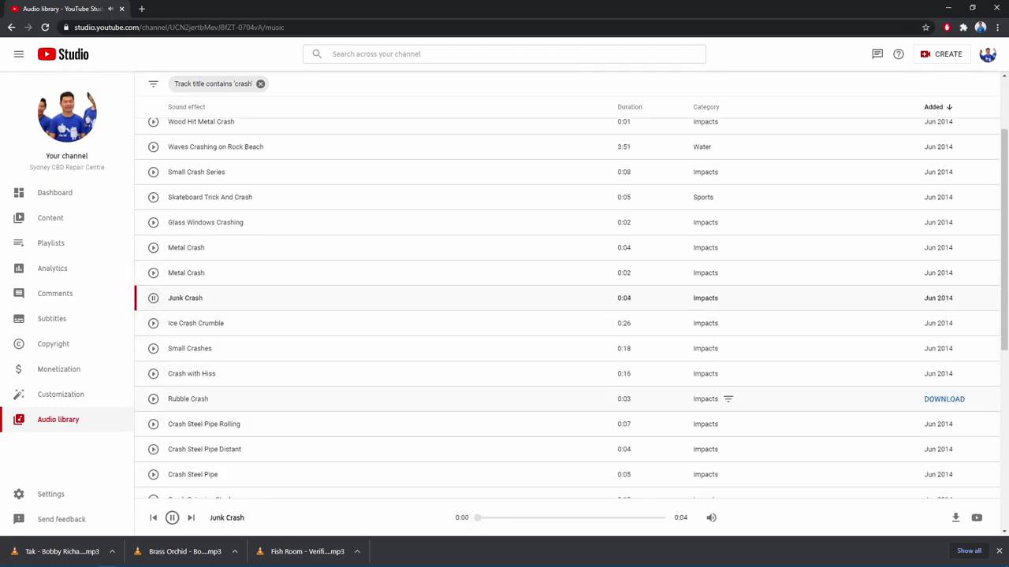
pyautogui.scroll(-1, 552, 402)
pyautogui.click(153, 346)
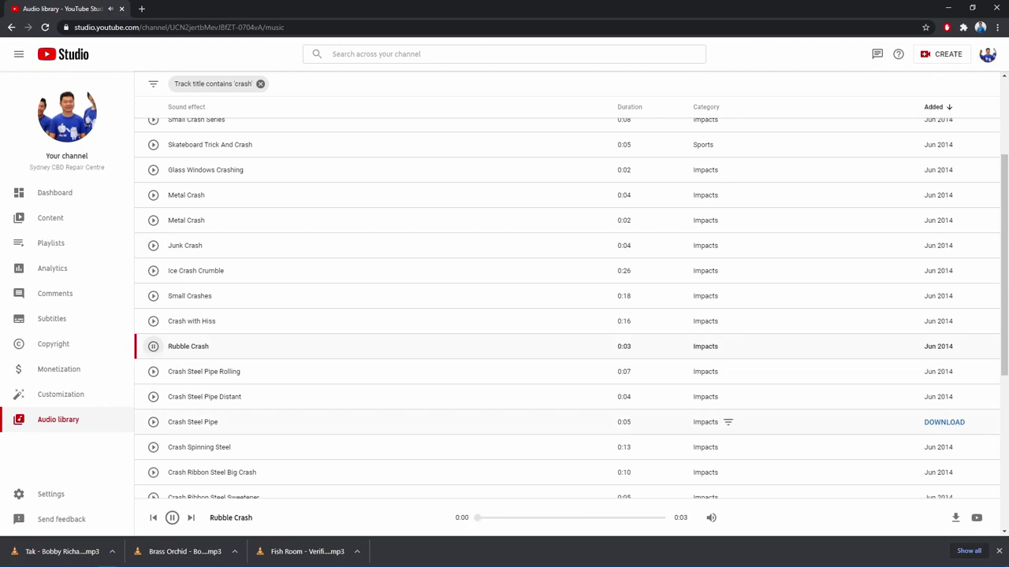
pyautogui.scroll(-2, 709, 421)
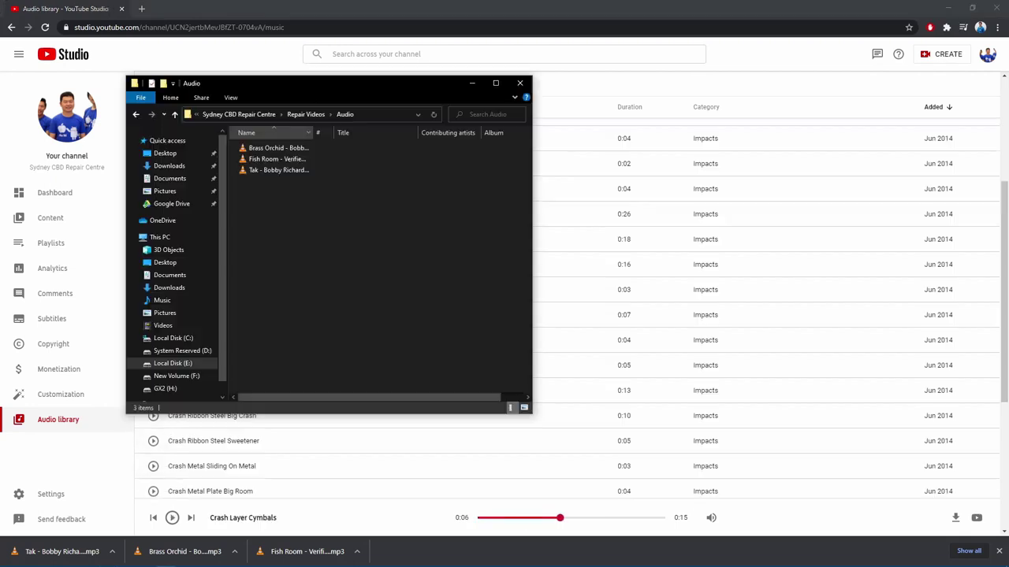
# - Widen the Name column, play the Brass Orchid mp3, and check its Details (2:26, 320kbps)
pyautogui.doubleClick(309, 132)
pyautogui.doubleClick(297, 148)
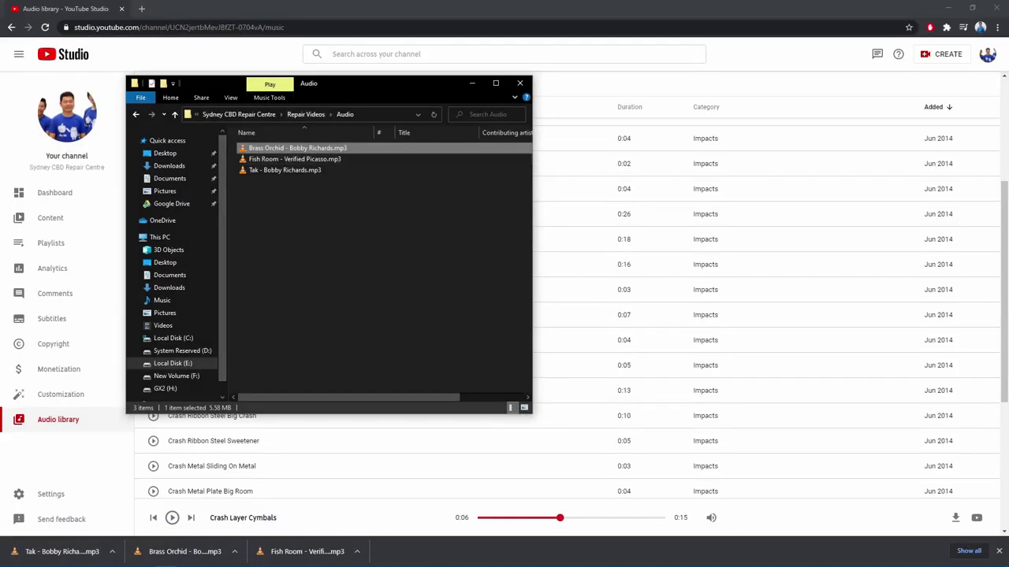
pyautogui.rightClick(315, 149)
pyautogui.click(125, 448)
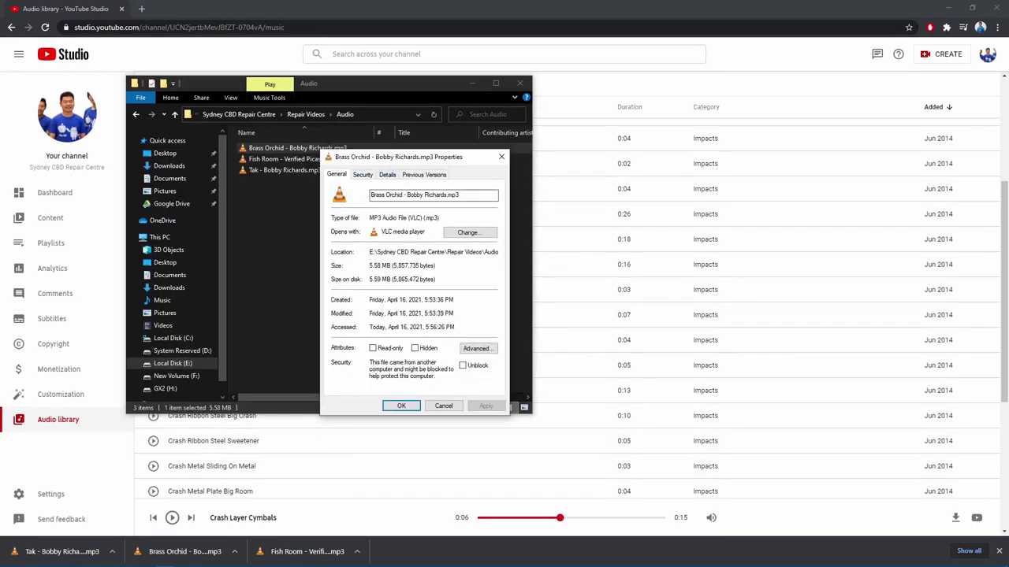
pyautogui.hotkey('ctrl', 'Tab')
pyautogui.hotkey('ctrl', 'Tab')
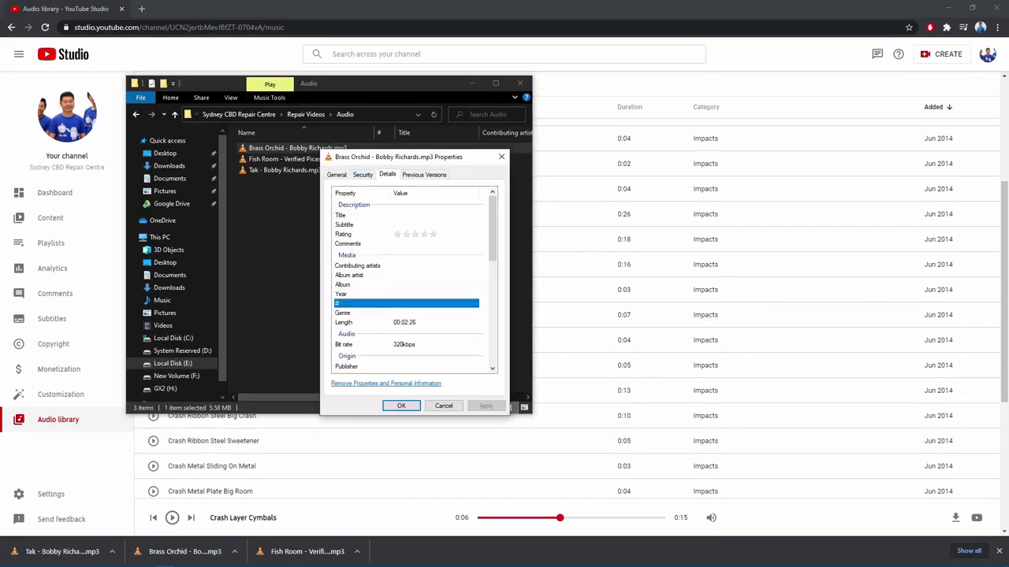
pyautogui.scroll(-5, 410, 284)
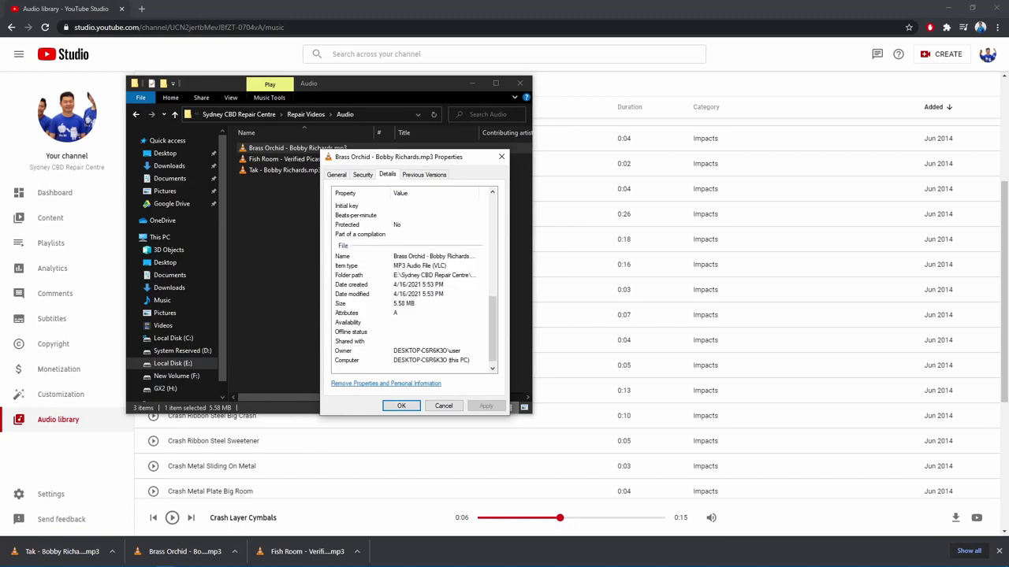
pyautogui.scroll(-1, 410, 283)
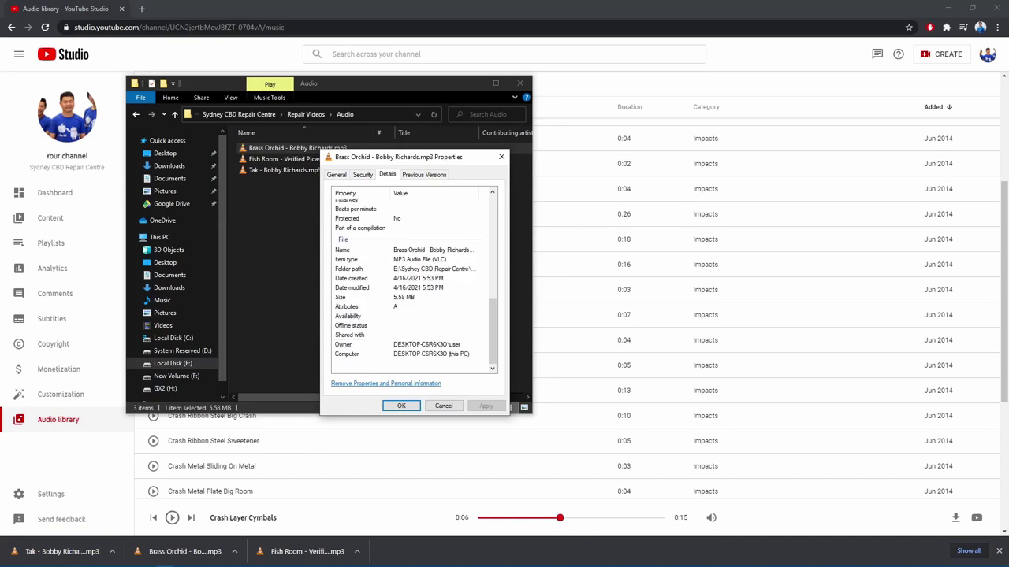
pyautogui.scroll(6, 410, 284)
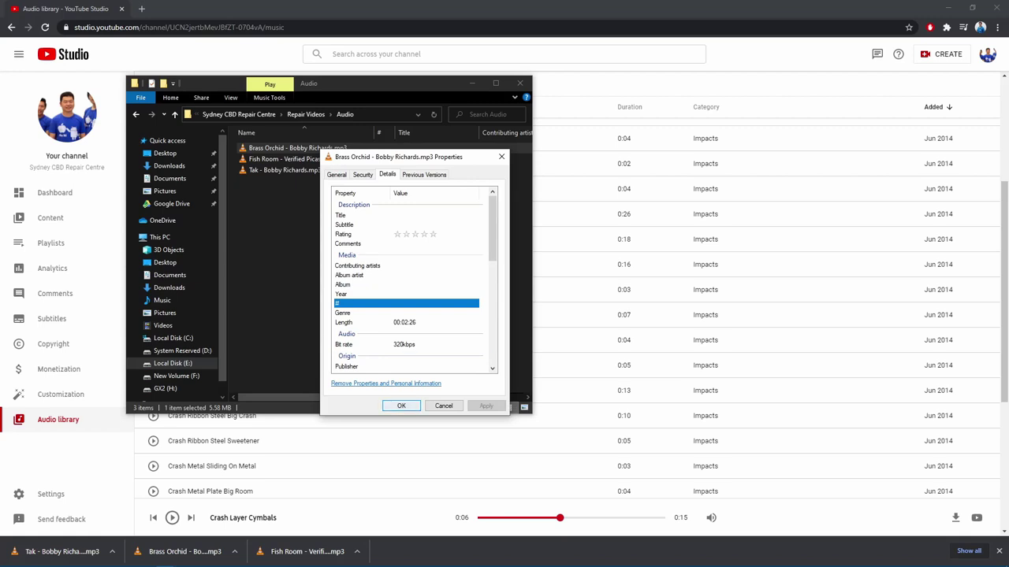
pyautogui.press('Return')
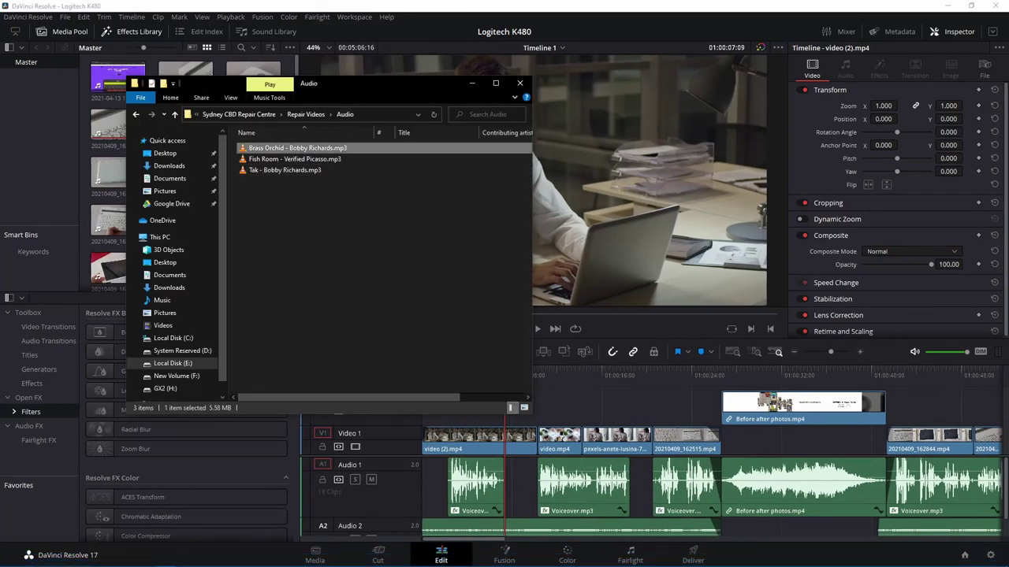
# - Import the Brass Orchid mp3 into the Media Pool and place it on a new Audio 3 track
pyautogui.moveTo(346, 65); pyautogui.dragTo(587, 62)
pyautogui.moveTo(536, 124); pyautogui.dragTo(297, 251)
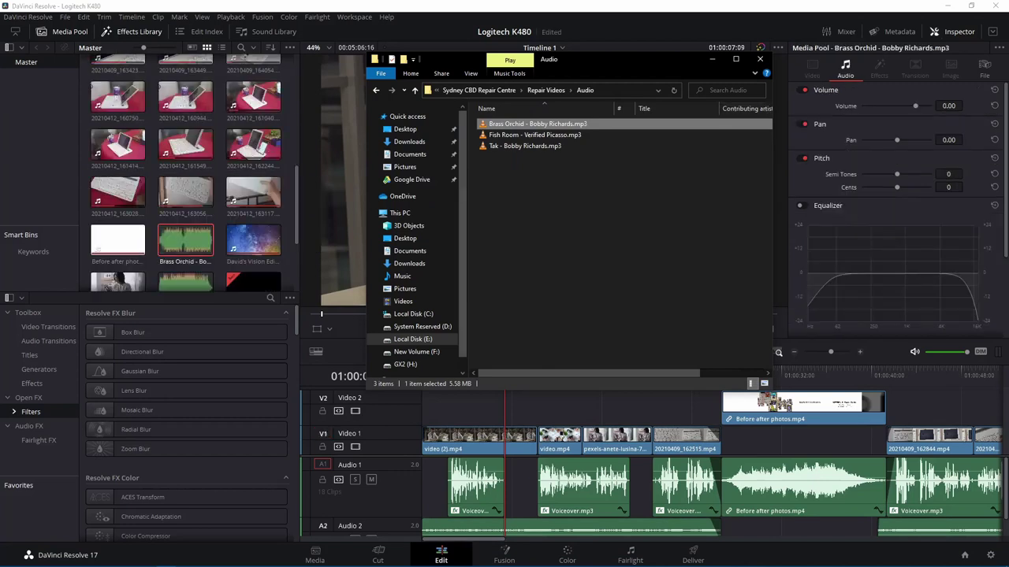
pyautogui.hotkey('alt', 'Tab')
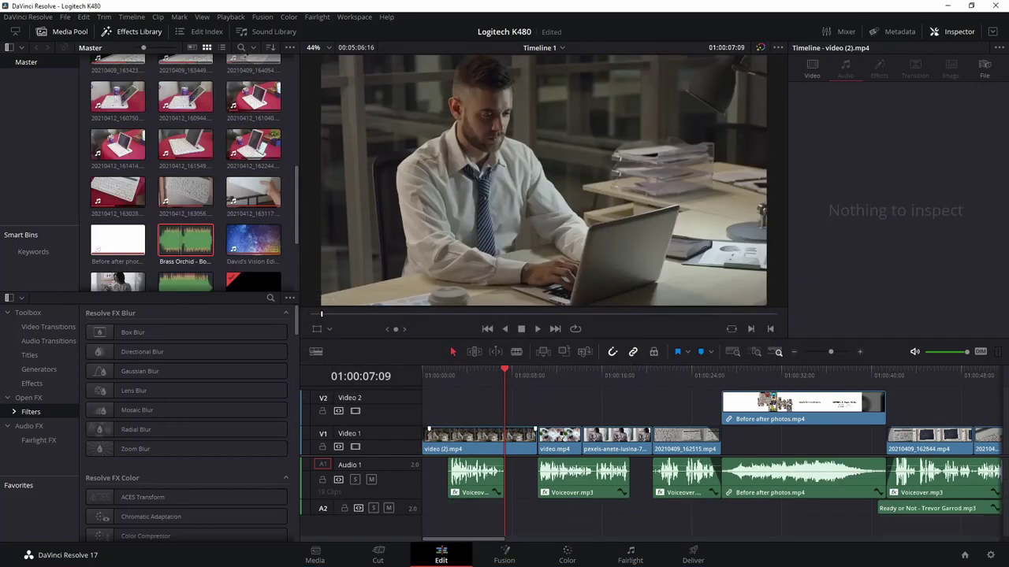
pyautogui.moveTo(185, 244); pyautogui.dragTo(426, 518)
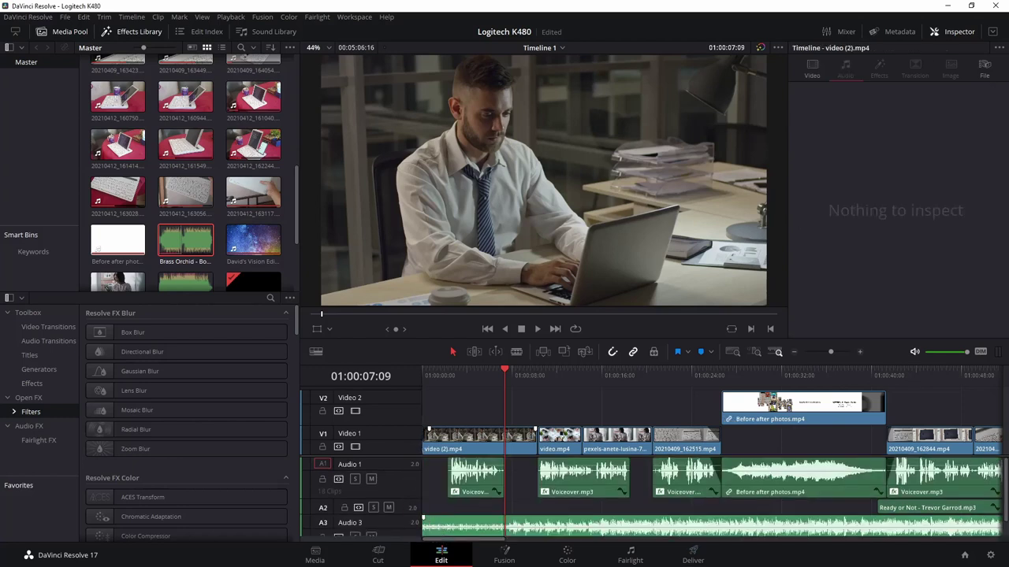
# - Cut the music clip around 01:00:30 and delete the leftover tail
pyautogui.press('b')
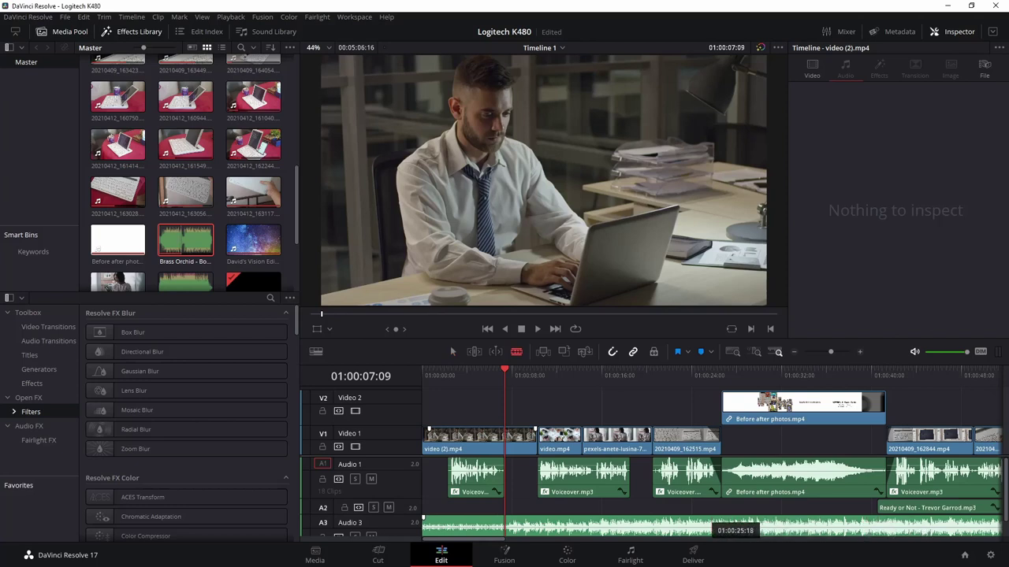
pyautogui.click(720, 527)
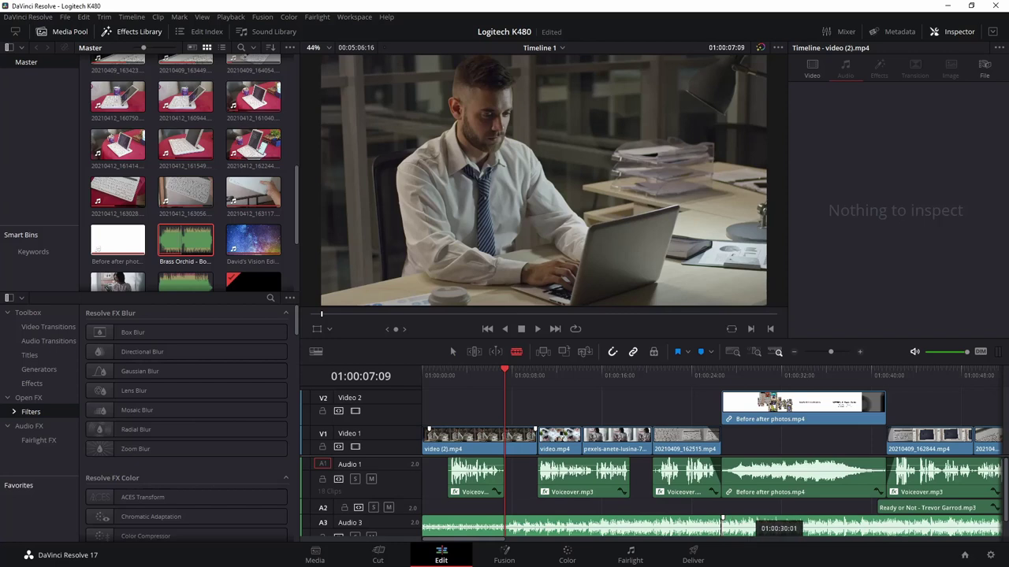
pyautogui.click(780, 526)
pyautogui.press('Delete')
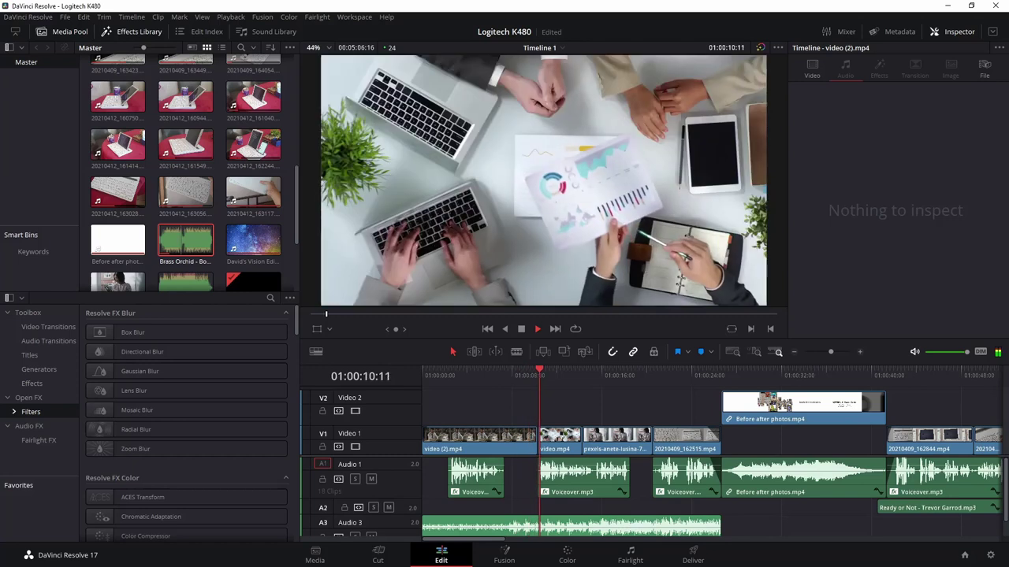
# - Lower the Brass Orchid clip's volume to -11.68 and play the timeline from the start to check it
pyautogui.click(571, 526)
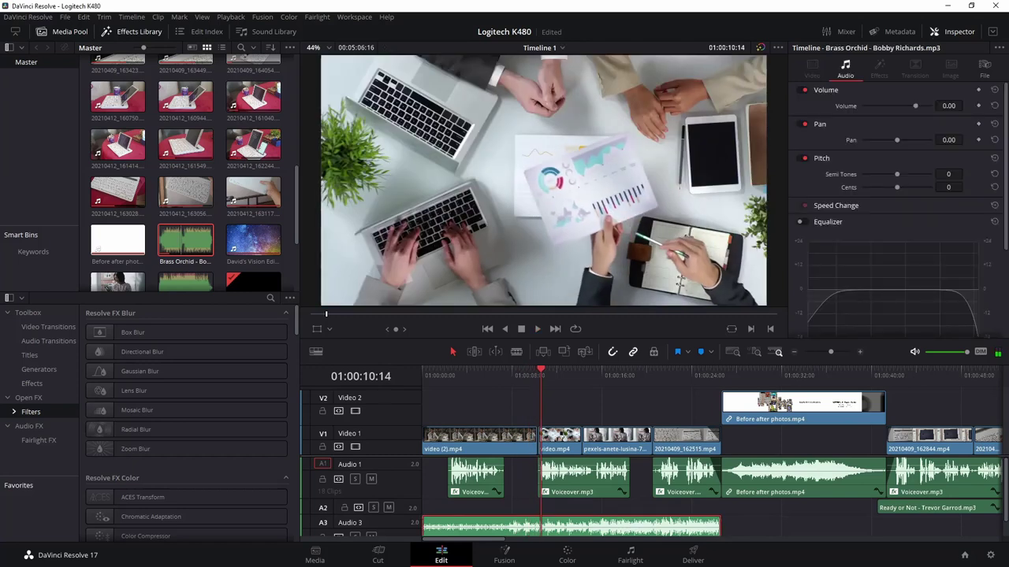
pyautogui.moveTo(915, 105)
pyautogui.mouseDown()
pyautogui.moveTo(891, 105)
pyautogui.moveTo(910, 106)
pyautogui.mouseUp()
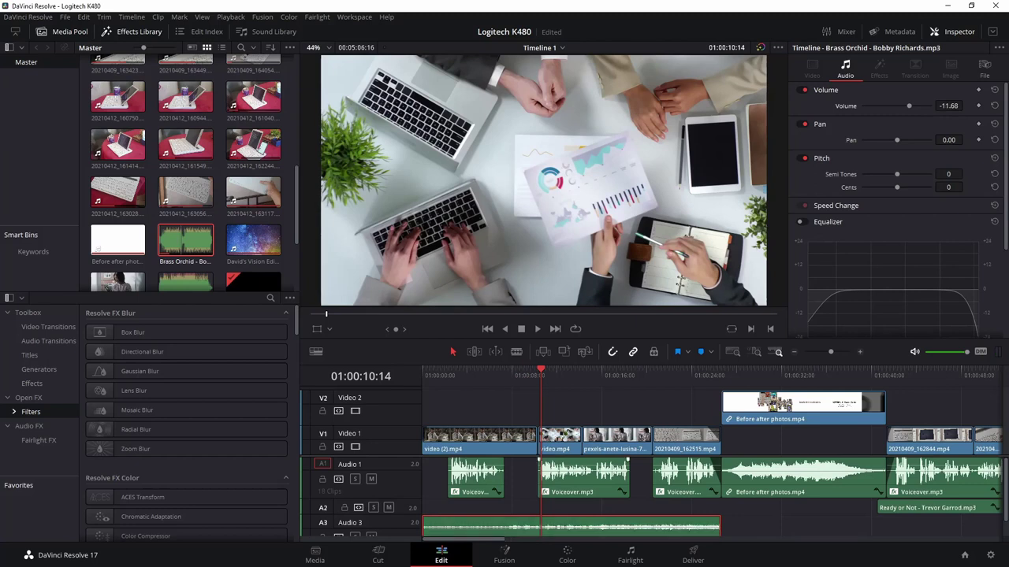
pyautogui.press('j')
pyautogui.press('j')
pyautogui.press('j')
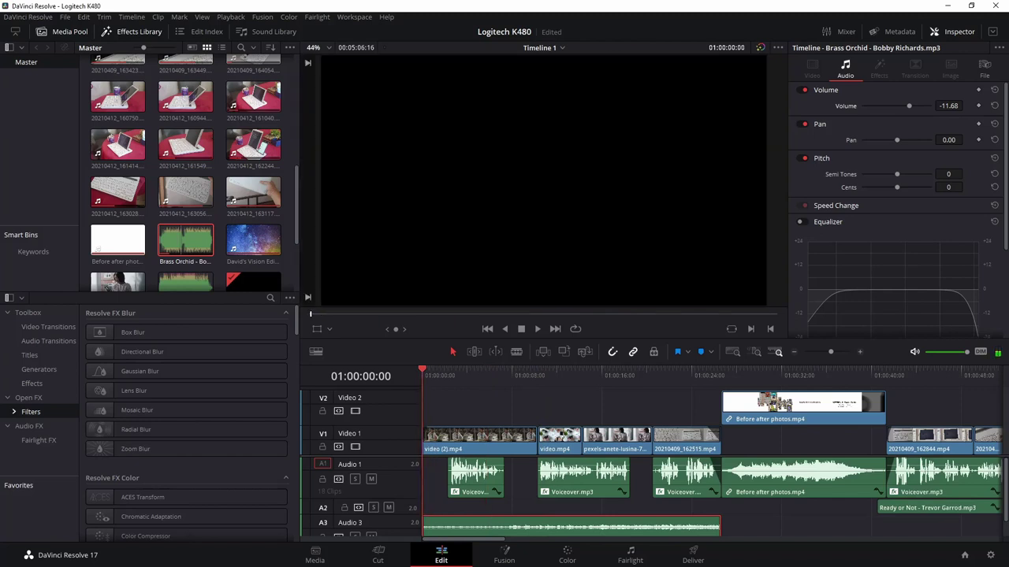
pyautogui.press('l')
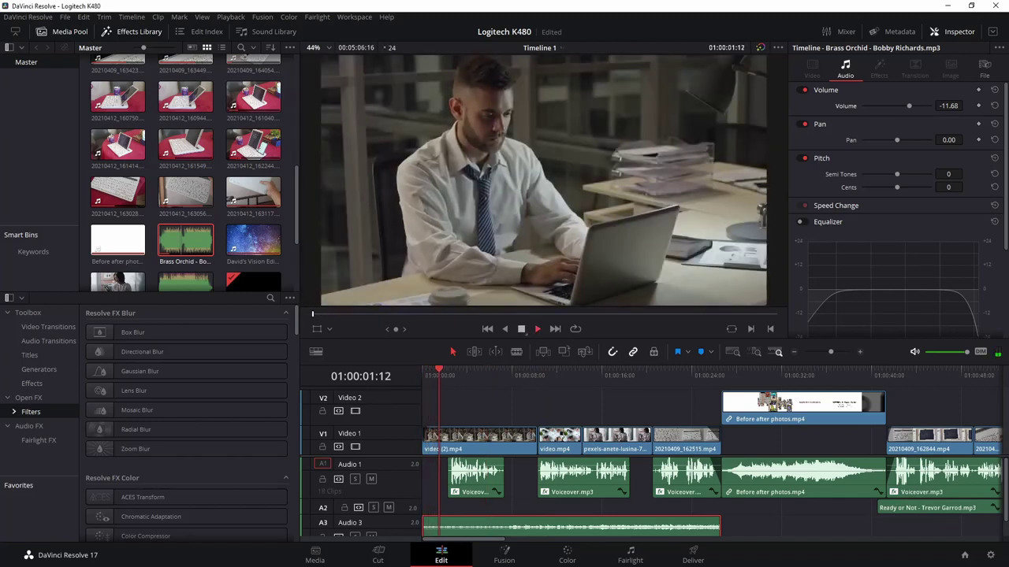
pyautogui.press('k')
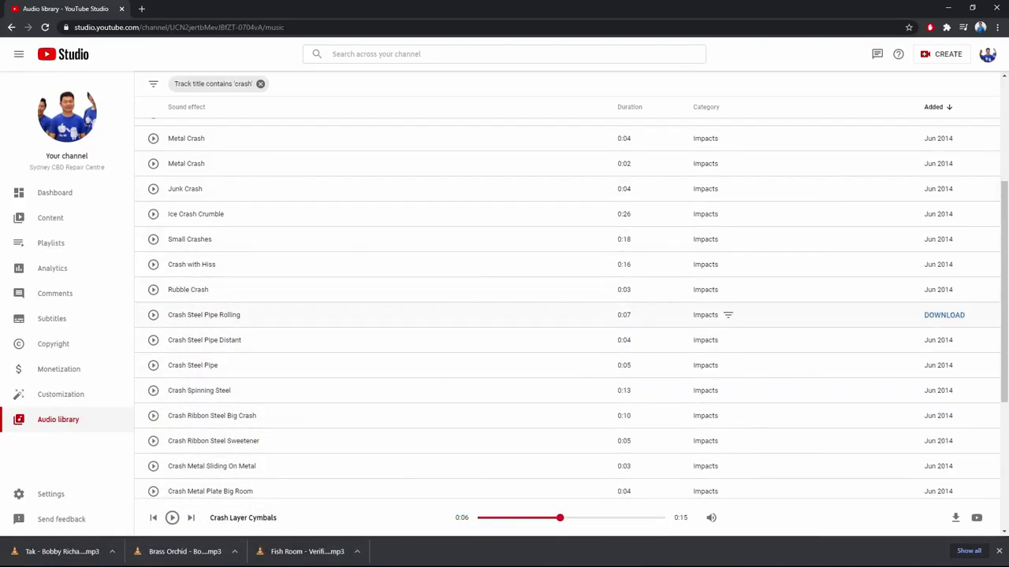
pyautogui.scroll(3, 725, 315)
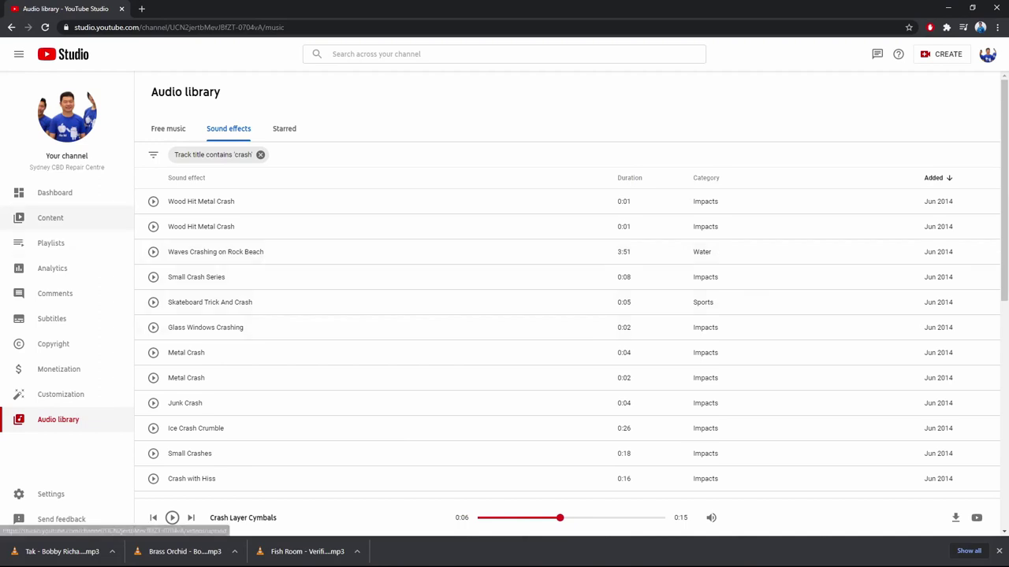
# - Go to the Content page to list the channel's uploaded videos with visibility, dates and views
pyautogui.click(49, 217)
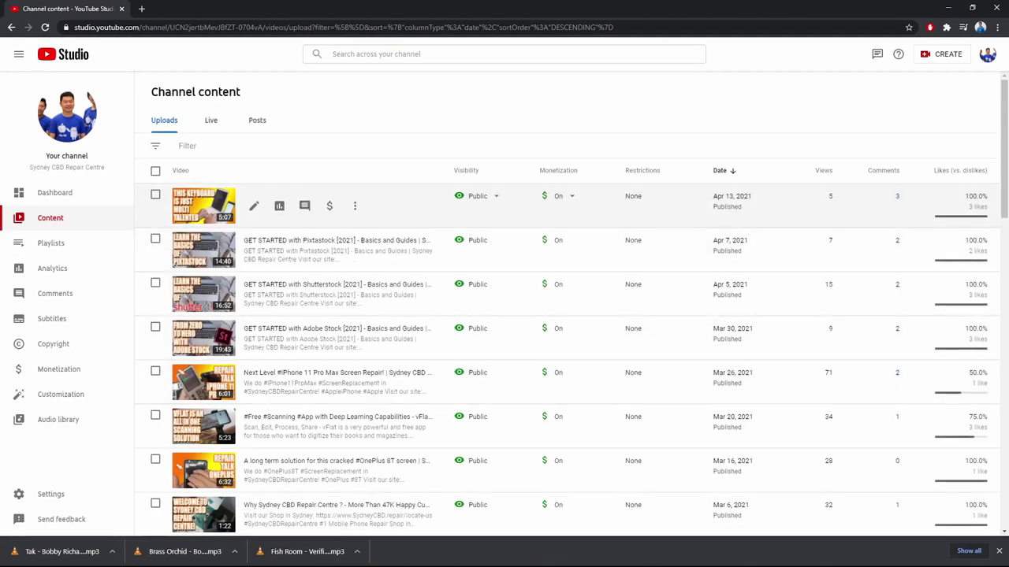